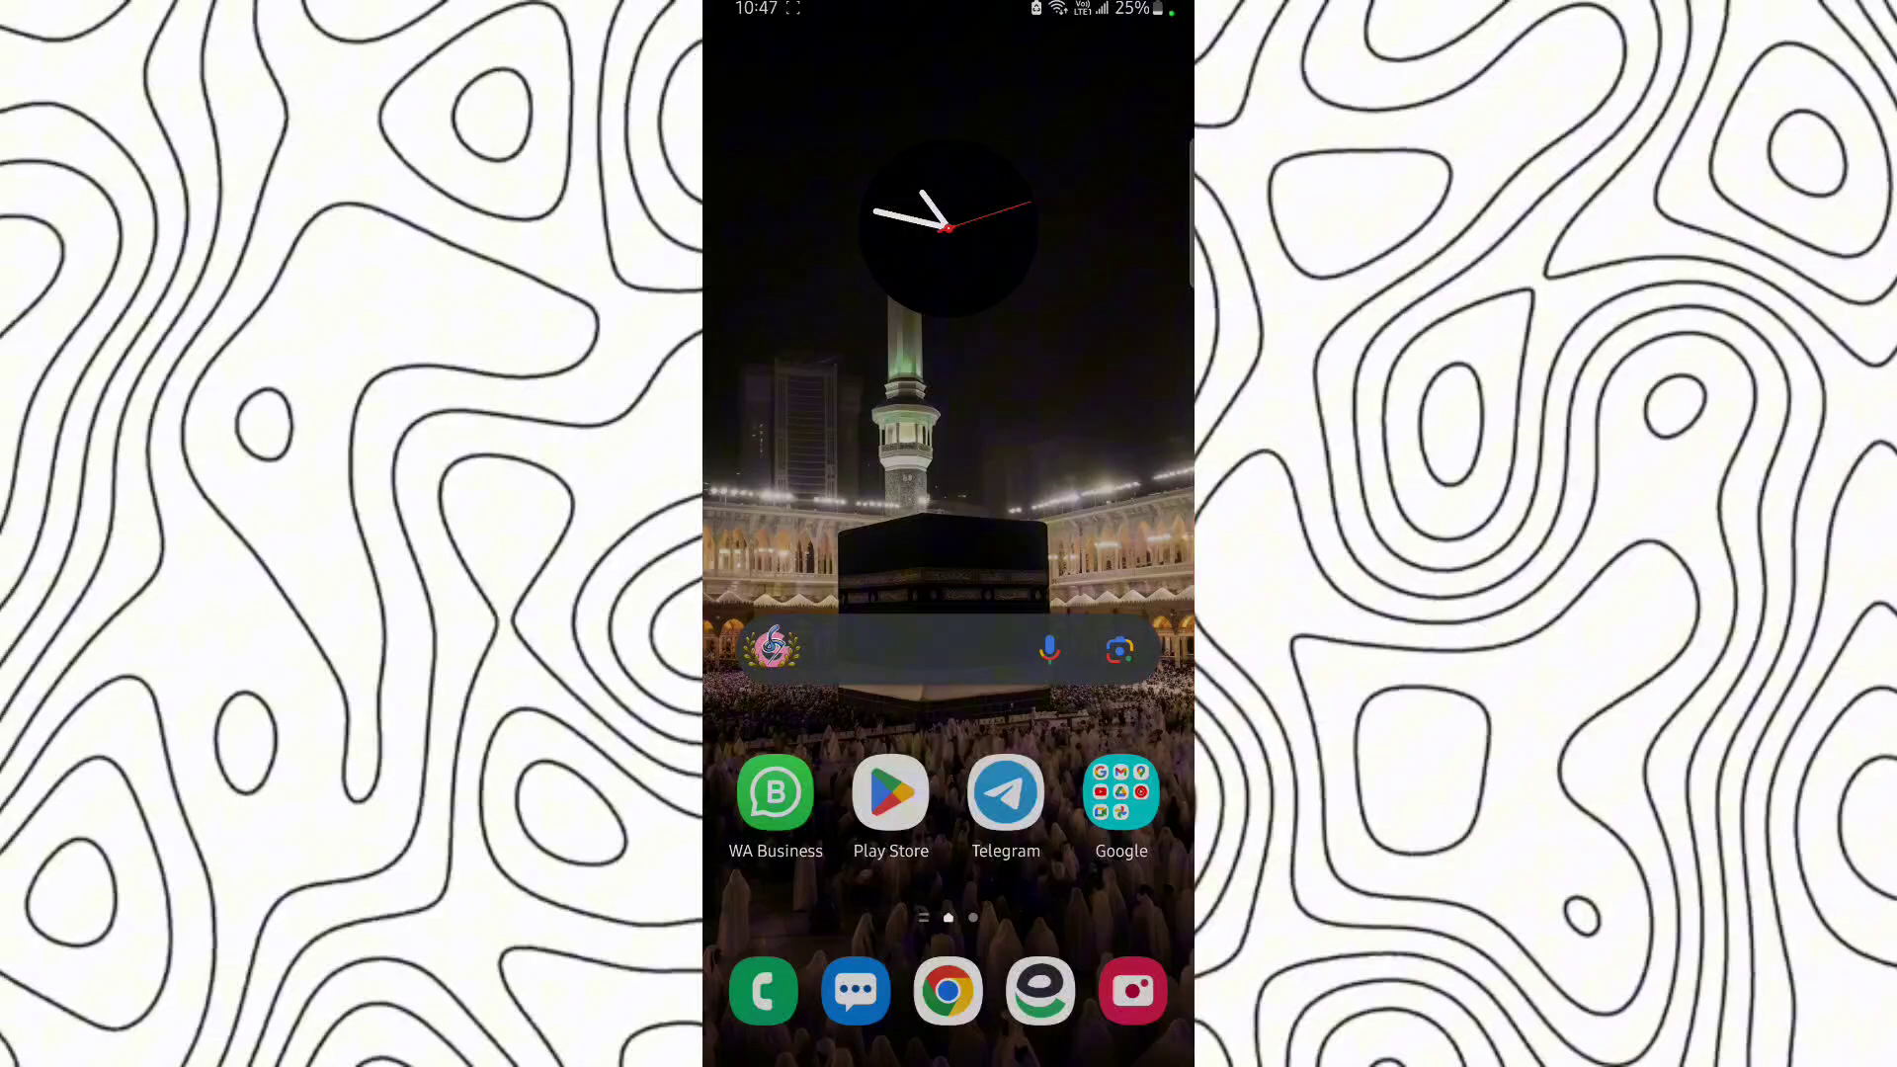
Launch ZArchiver from the app drawer and enter the Download folder.
{"action": "mouse_move", "coordinate": [1067, 741]}
{"action": "left_mouse_down"}
{"action": "mouse_move", "coordinate": [771, 741]}
{"action": "mouse_move", "coordinate": [1067, 742]}
{"action": "left_mouse_up"}
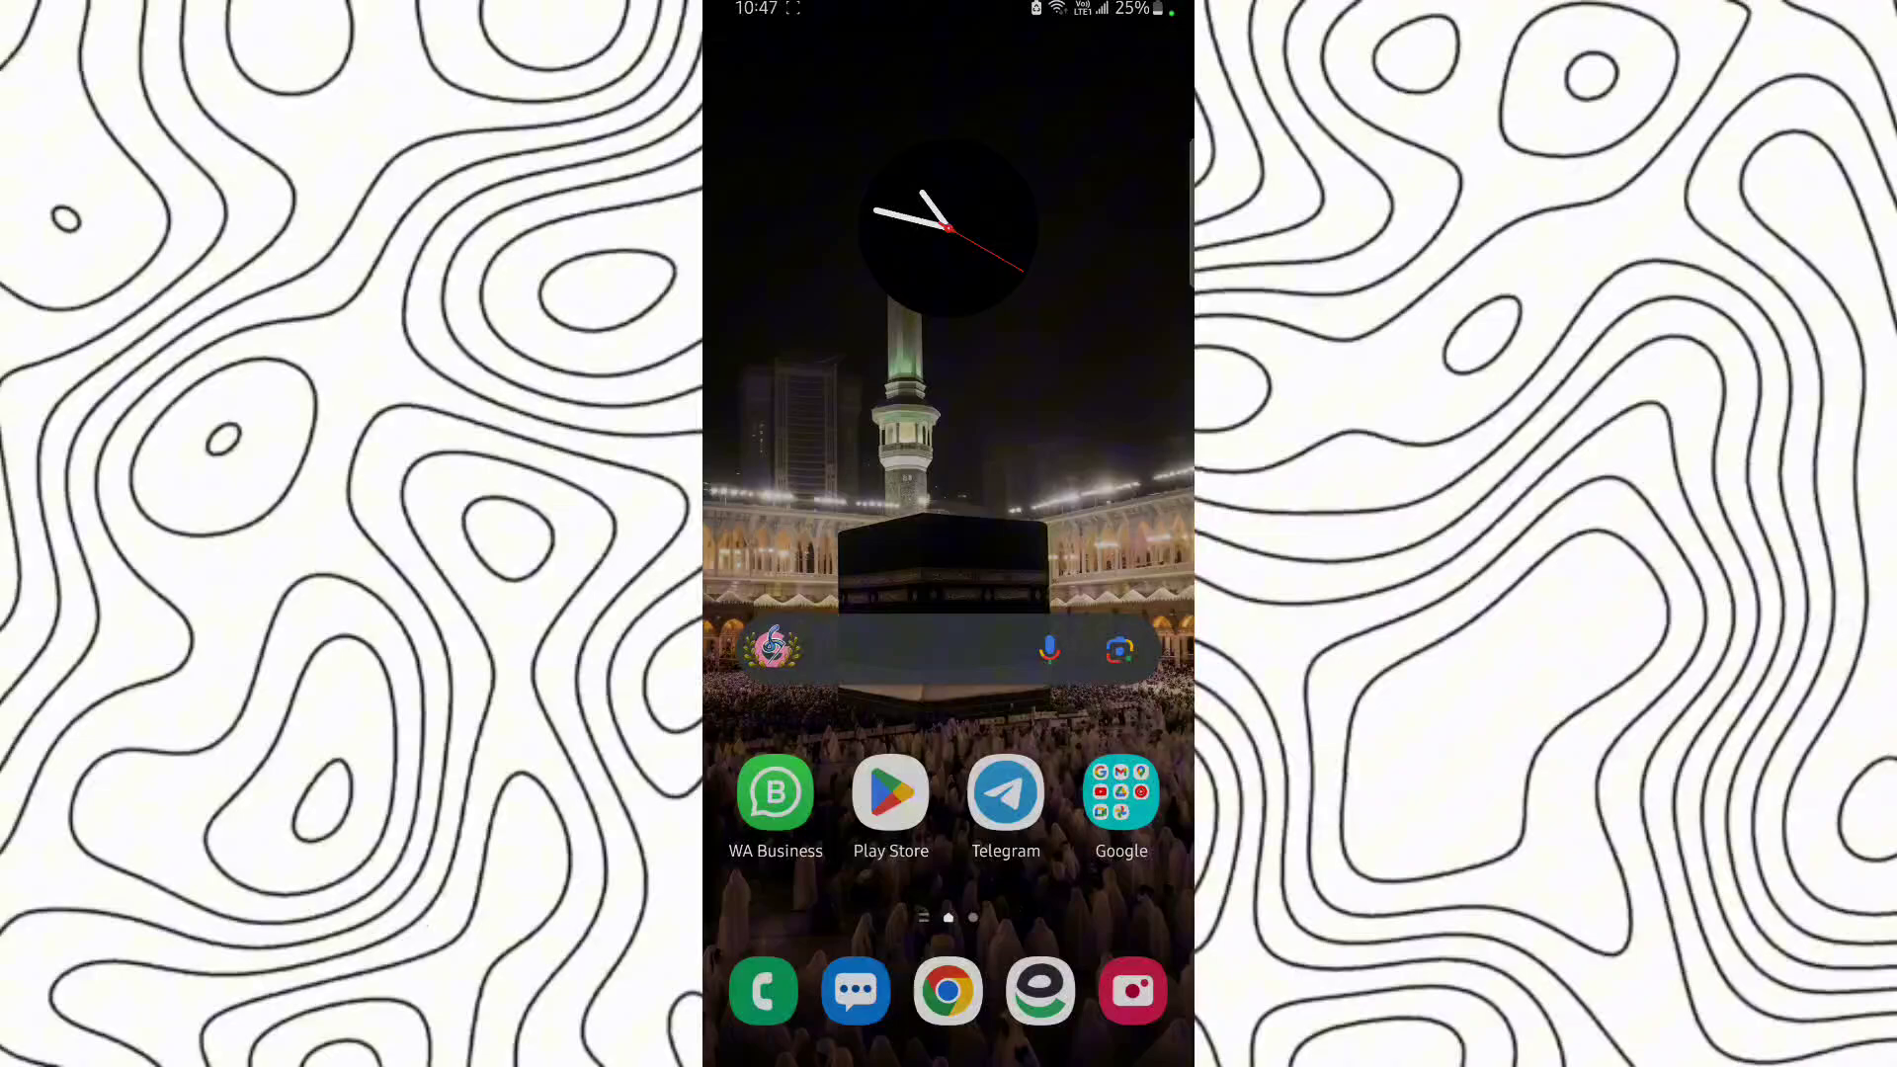
{"action": "left_click_drag", "start_coordinate": [949, 742], "coordinate": [950, 370]}
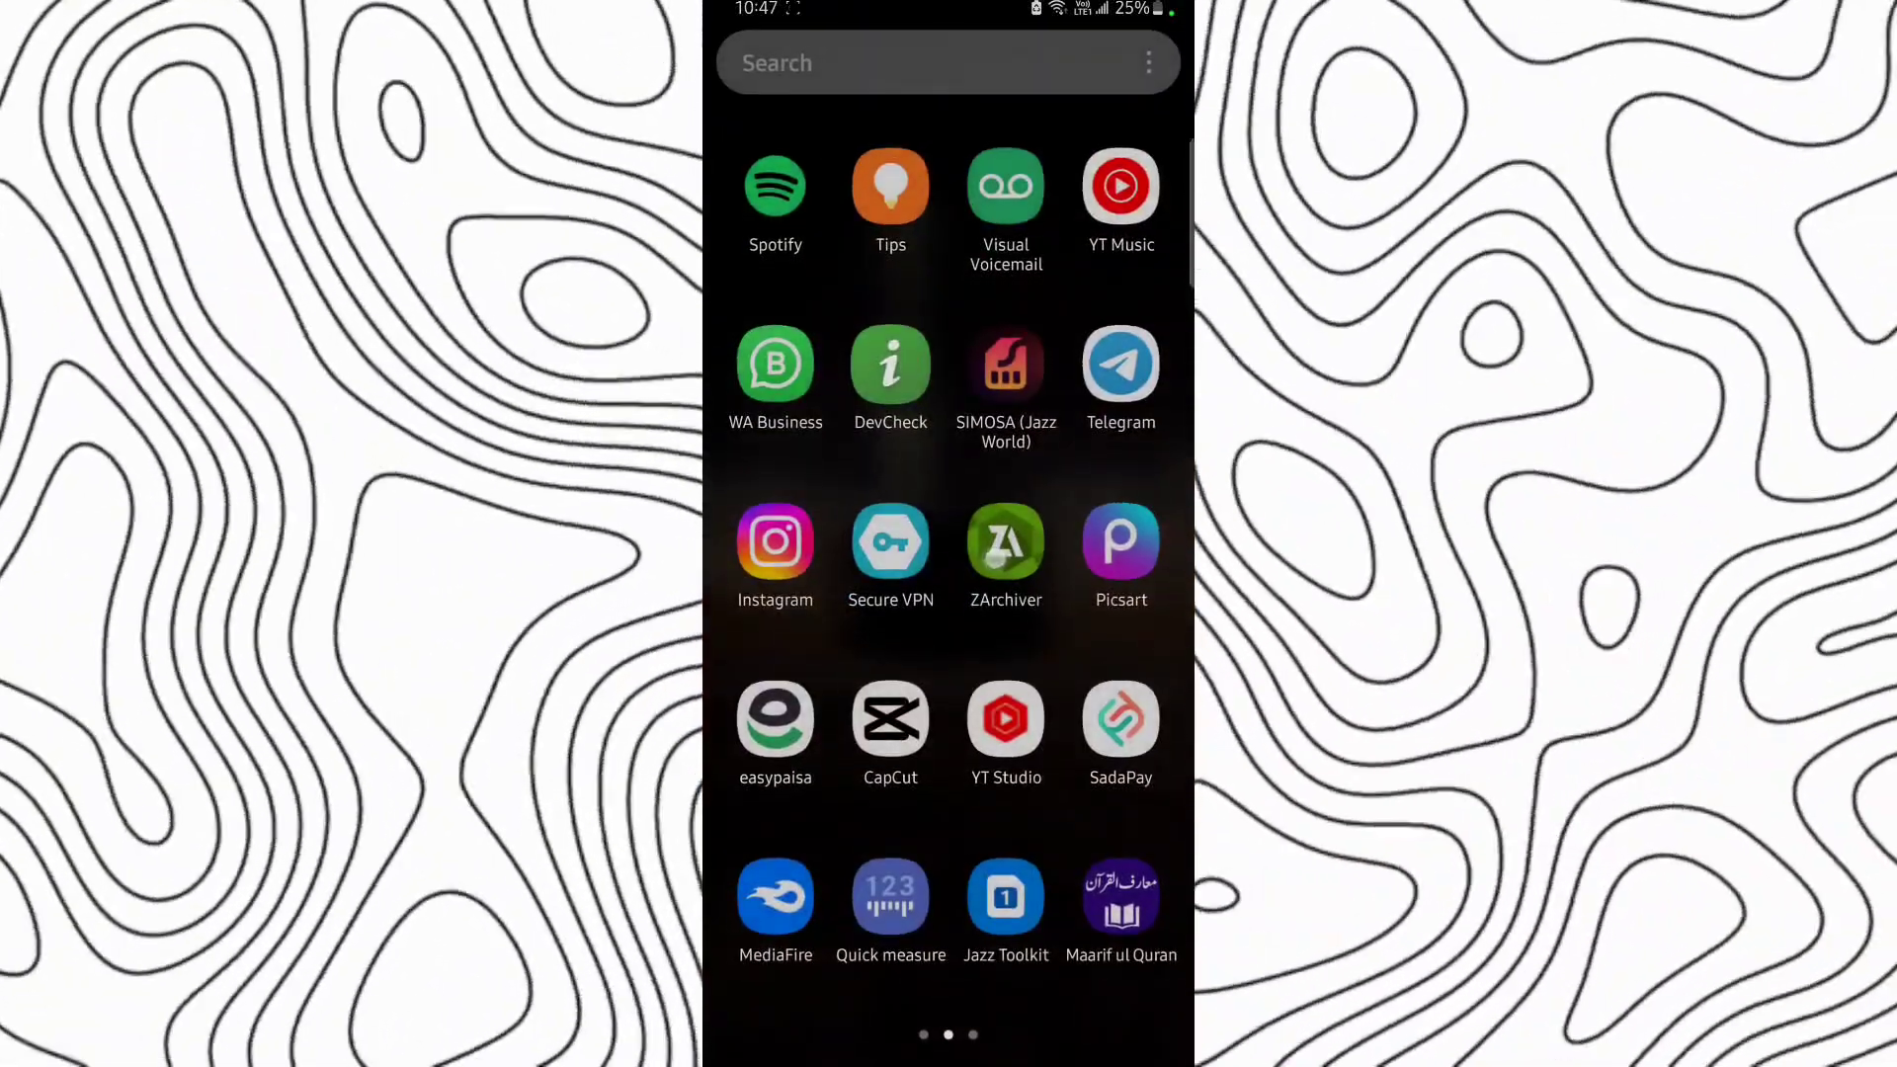
{"action": "left_click", "coordinate": [996, 556]}
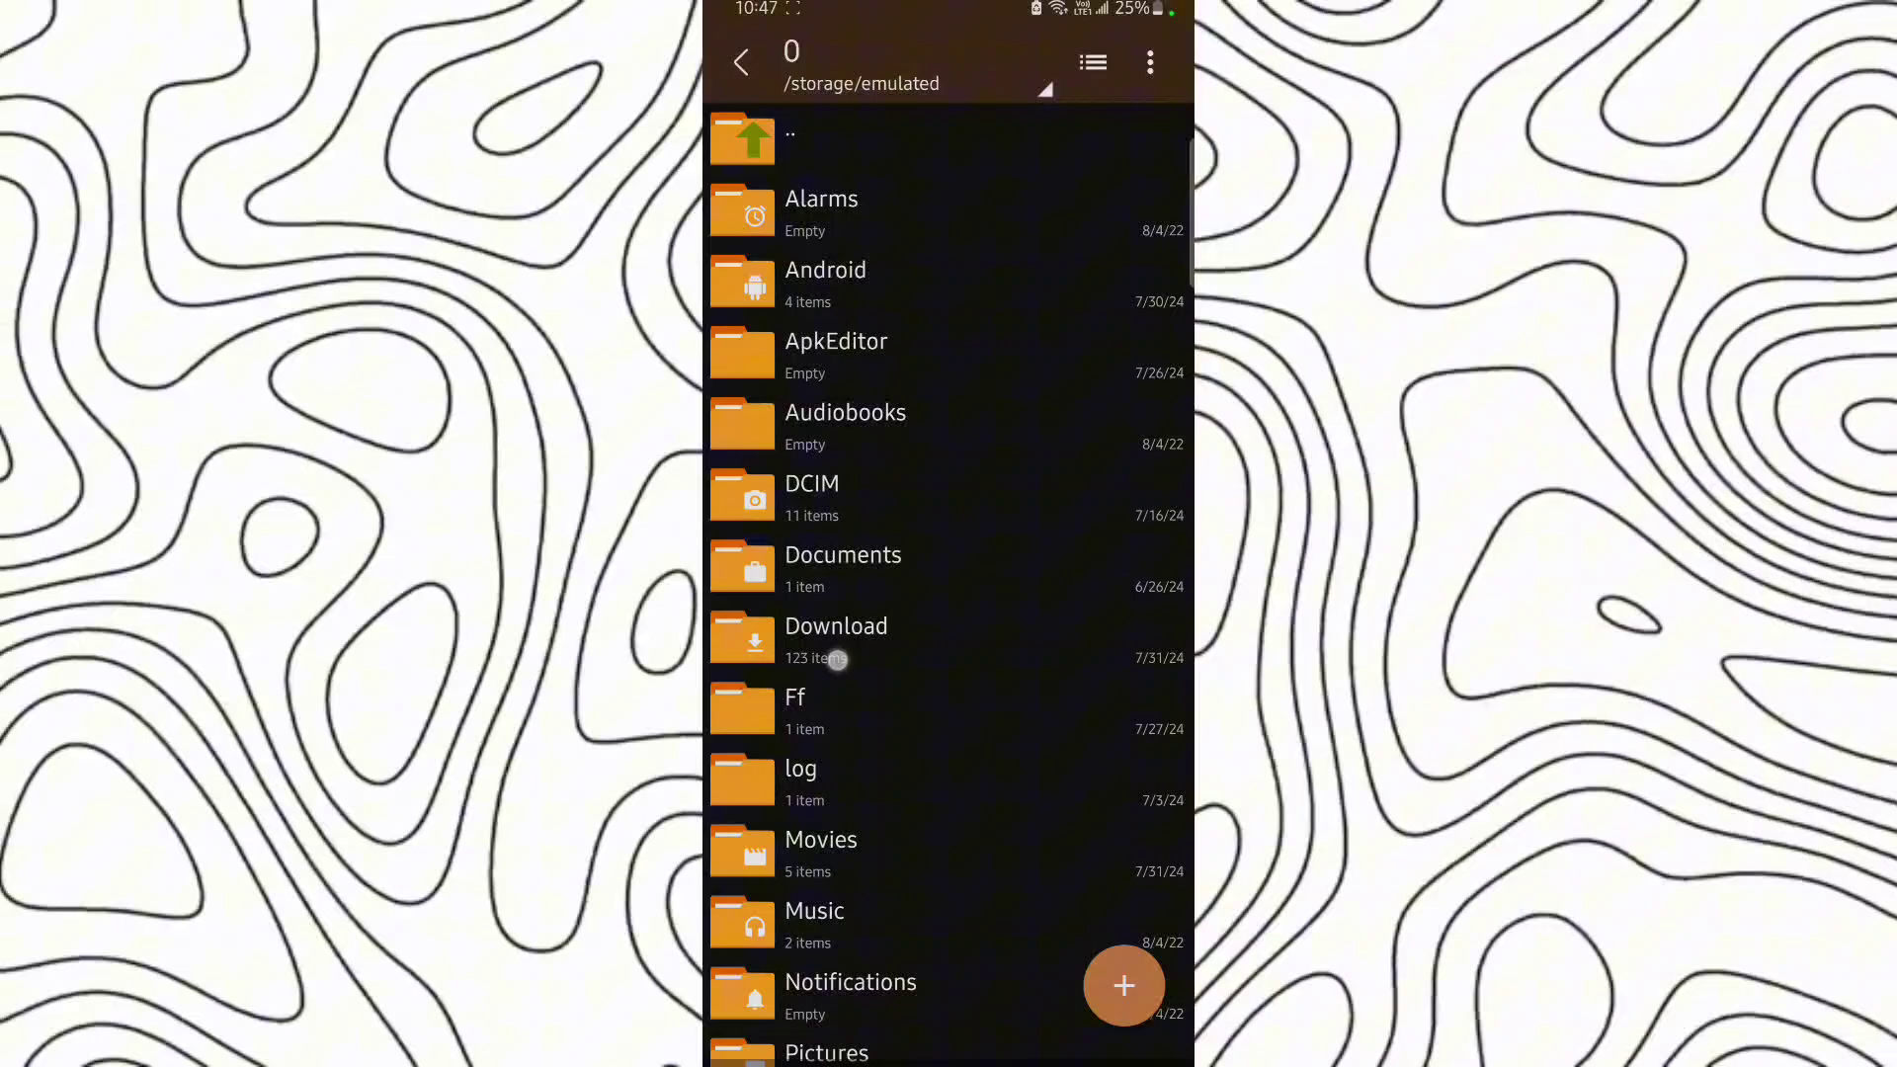
{"action": "left_click", "coordinate": [837, 660]}
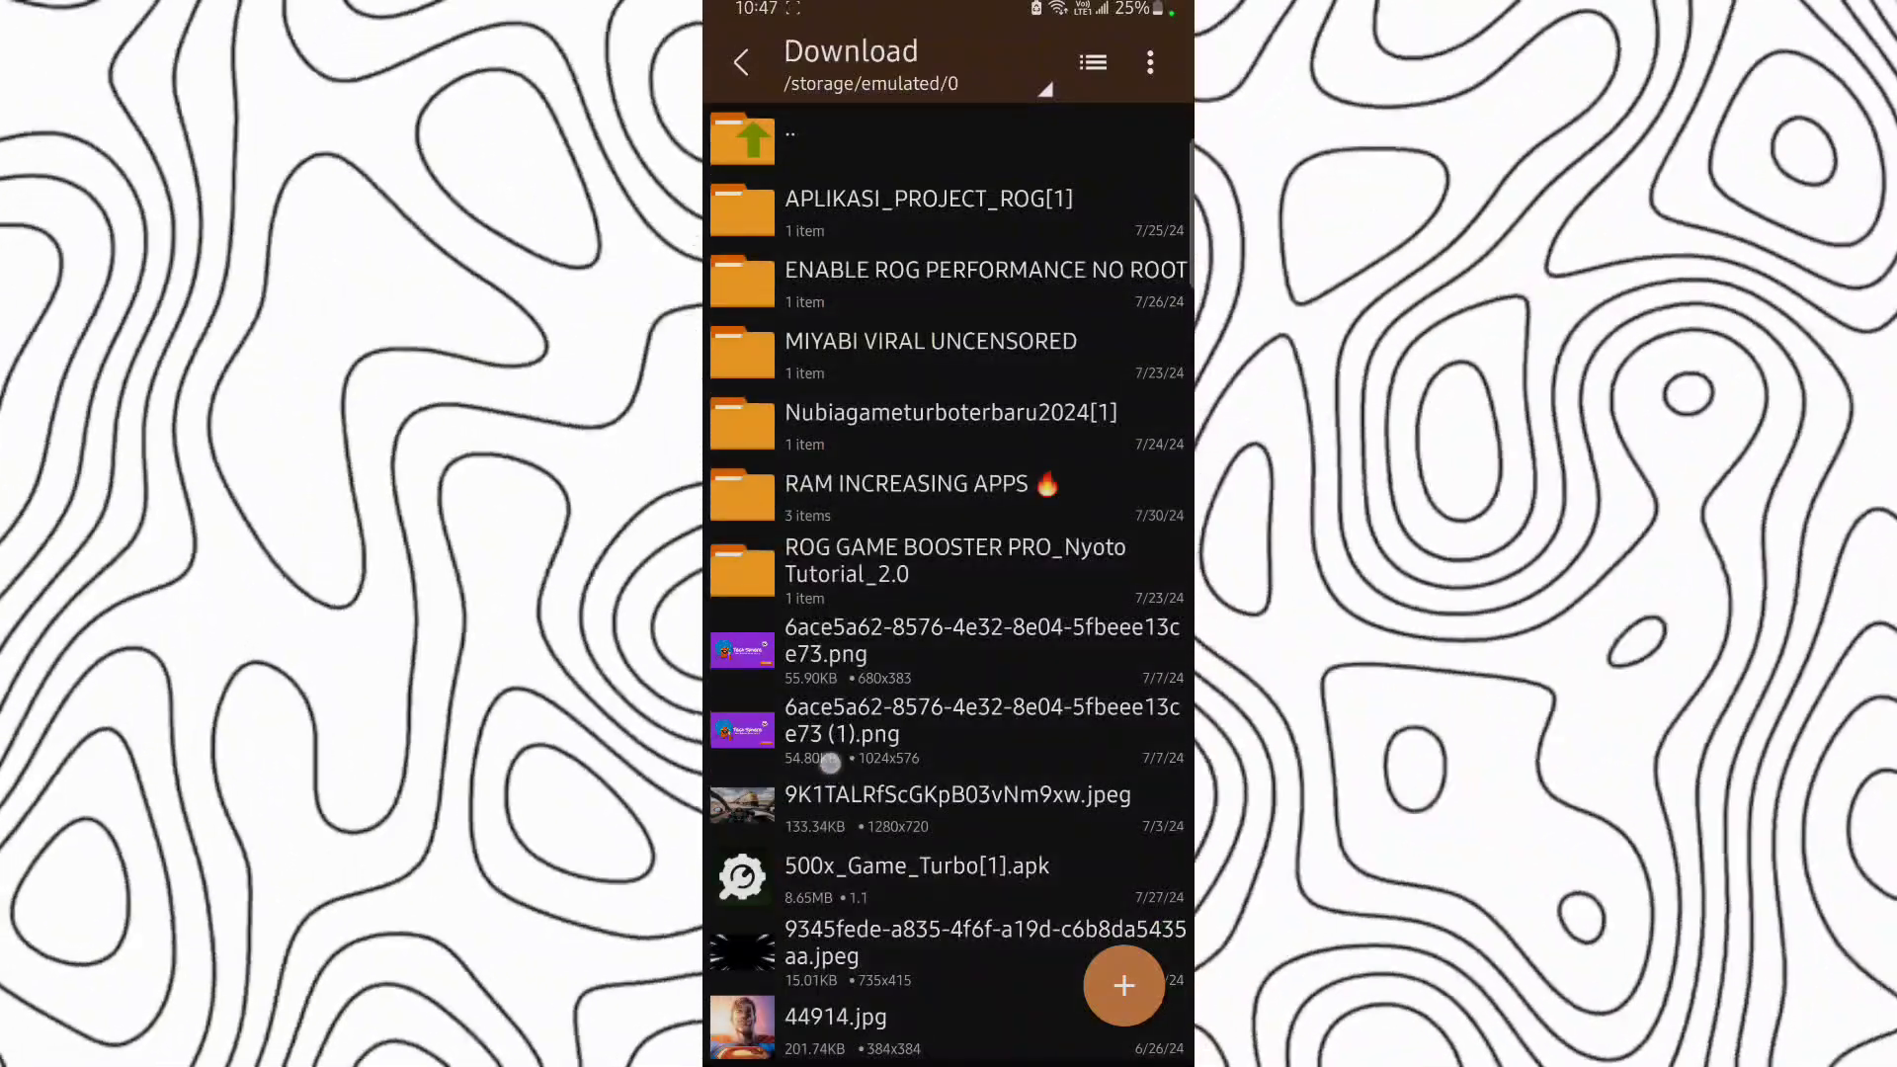
Scroll through the Download file list and dismiss the floating Telegram popup.
{"action": "left_click_drag", "start_coordinate": [830, 761], "coordinate": [830, 296]}
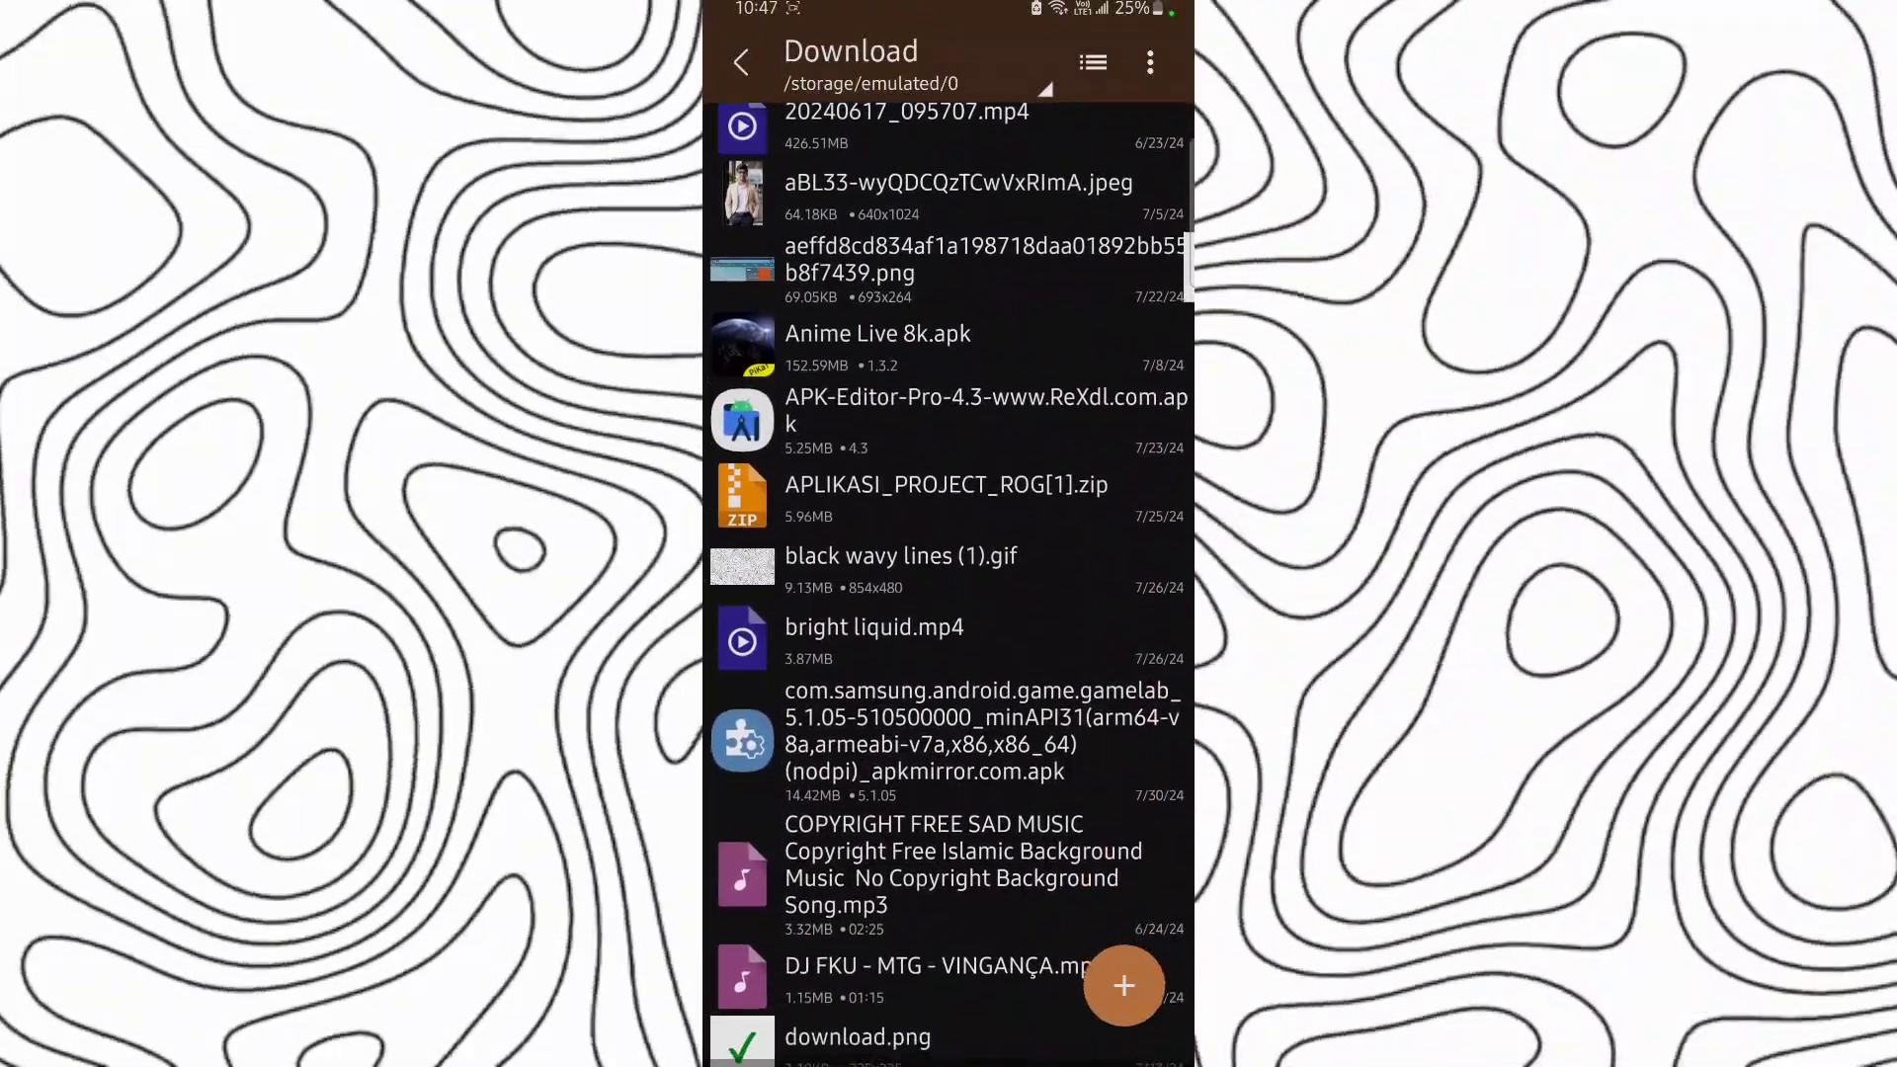
{"action": "left_click_drag", "start_coordinate": [949, 815], "coordinate": [949, 371]}
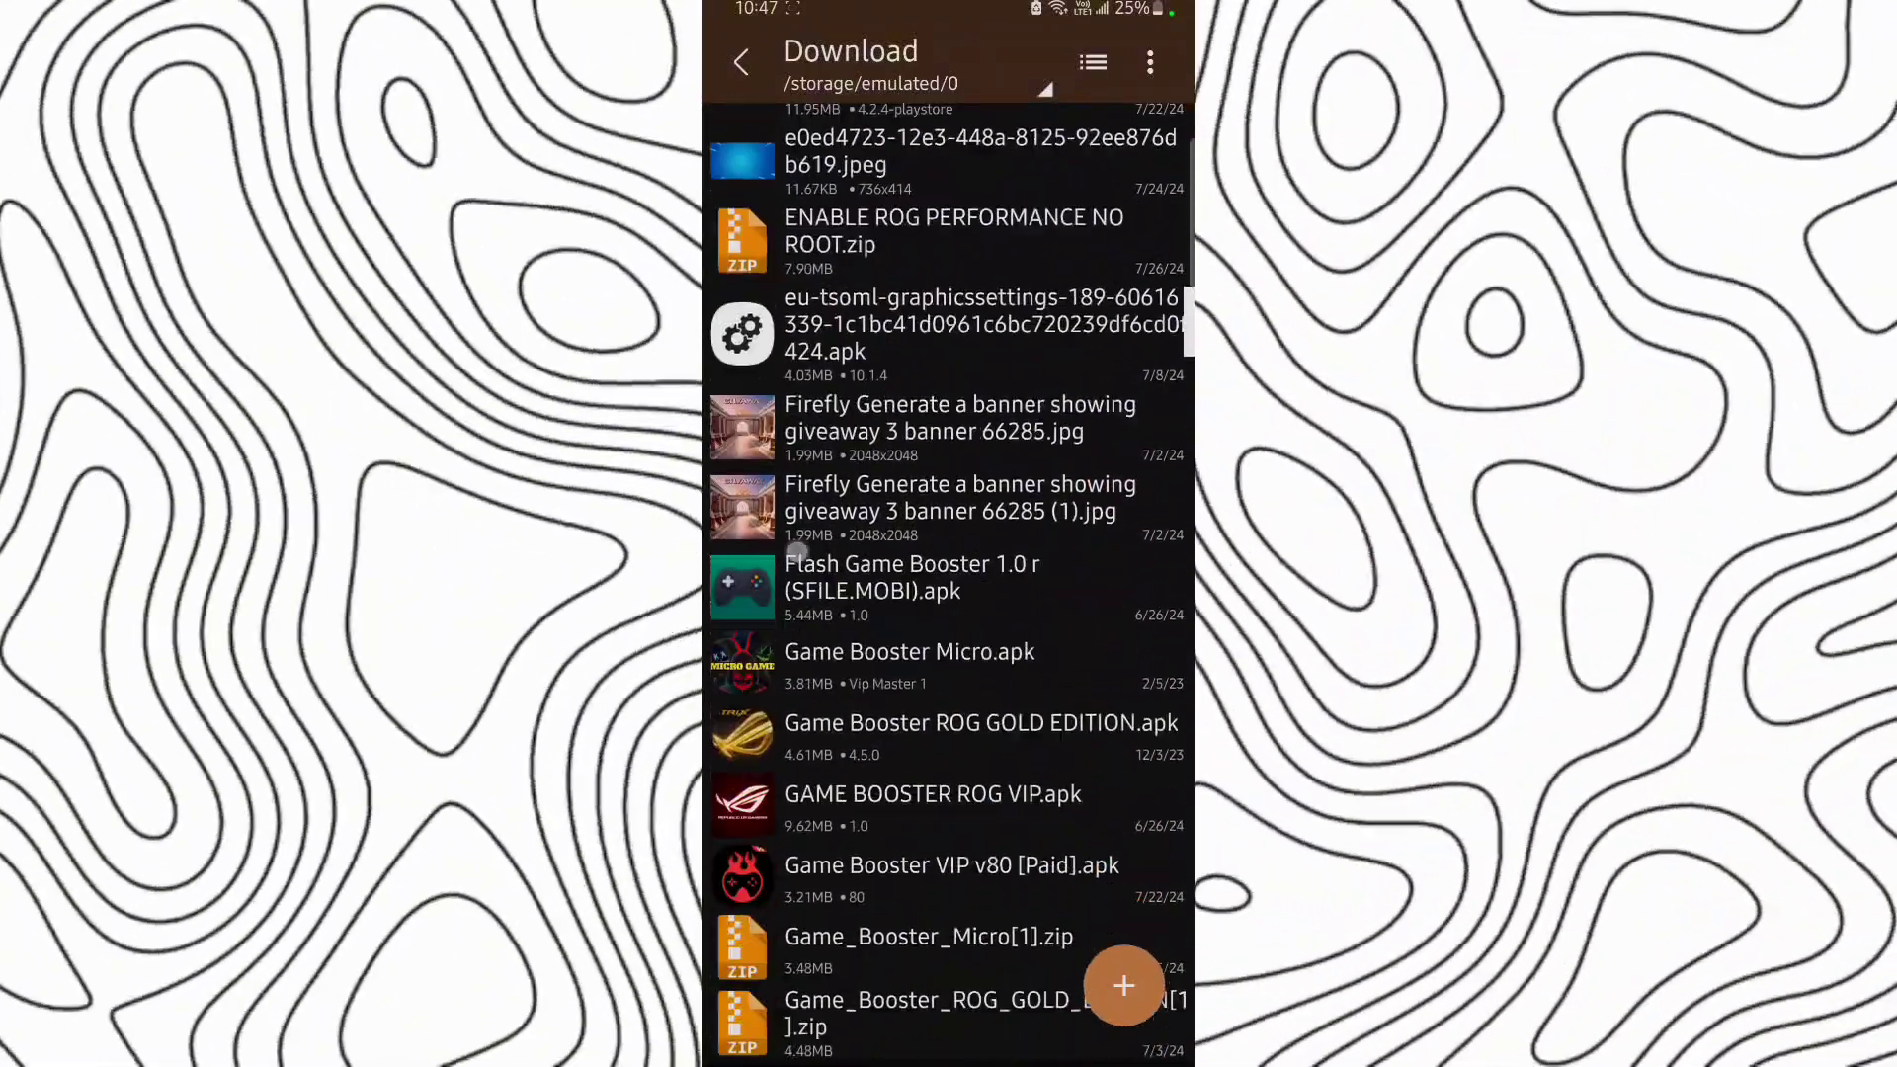
{"action": "left_click_drag", "start_coordinate": [949, 815], "coordinate": [949, 371]}
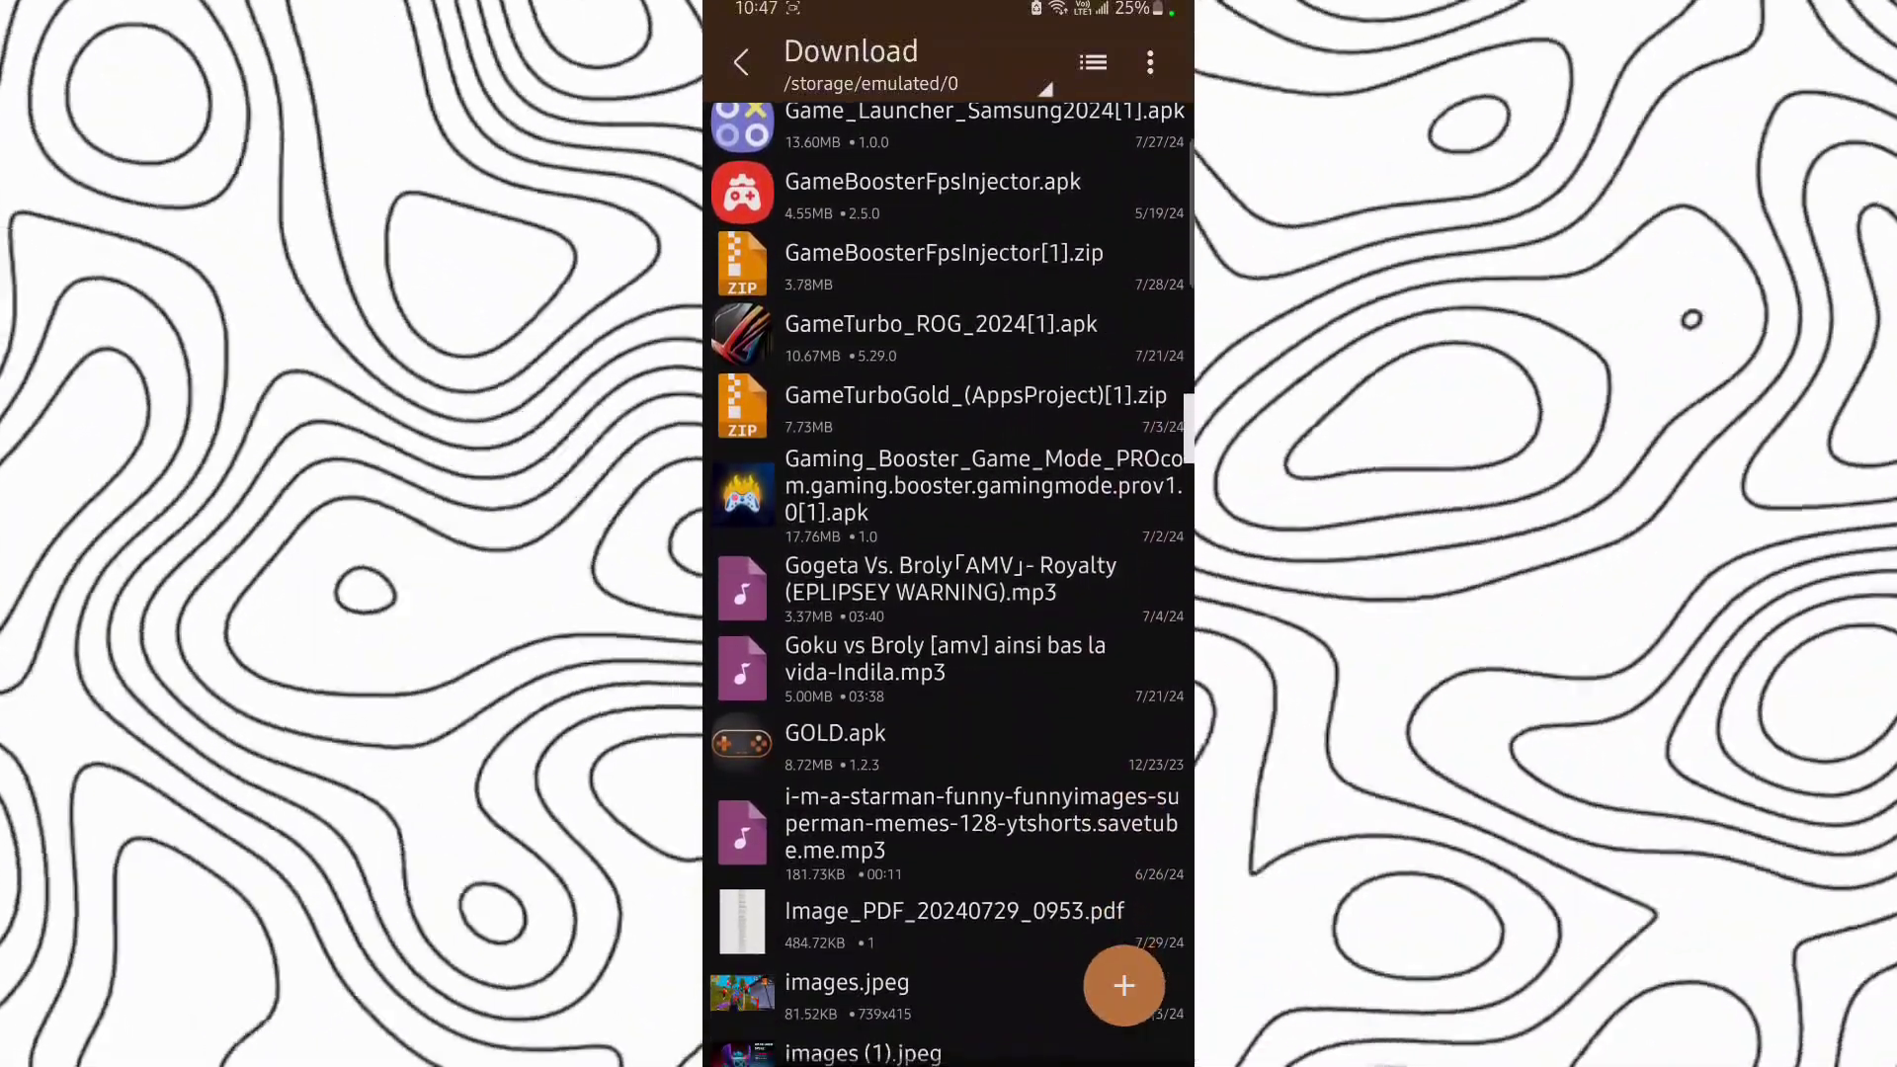
{"action": "left_click_drag", "start_coordinate": [817, 815], "coordinate": [817, 549]}
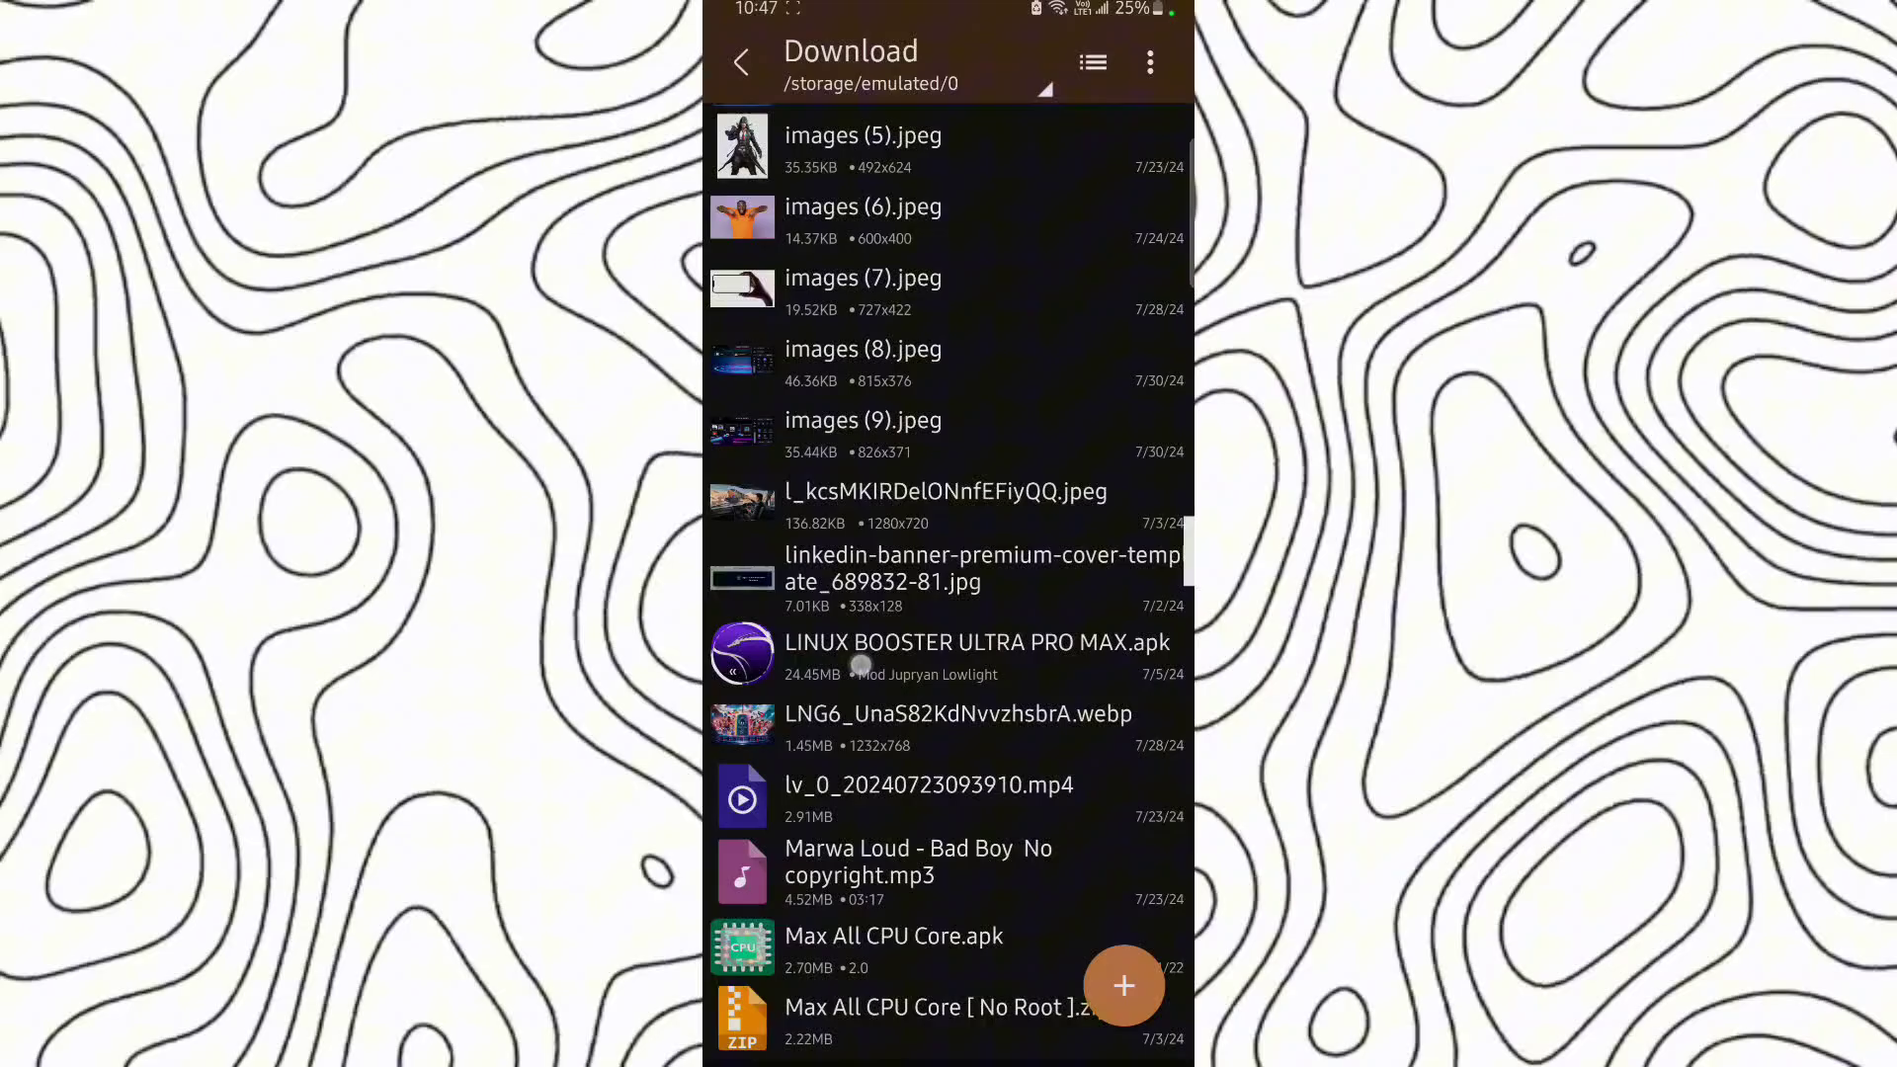
{"action": "left_click_drag", "start_coordinate": [859, 668], "coordinate": [860, 297]}
{"action": "left_click_drag", "start_coordinate": [861, 816], "coordinate": [860, 370]}
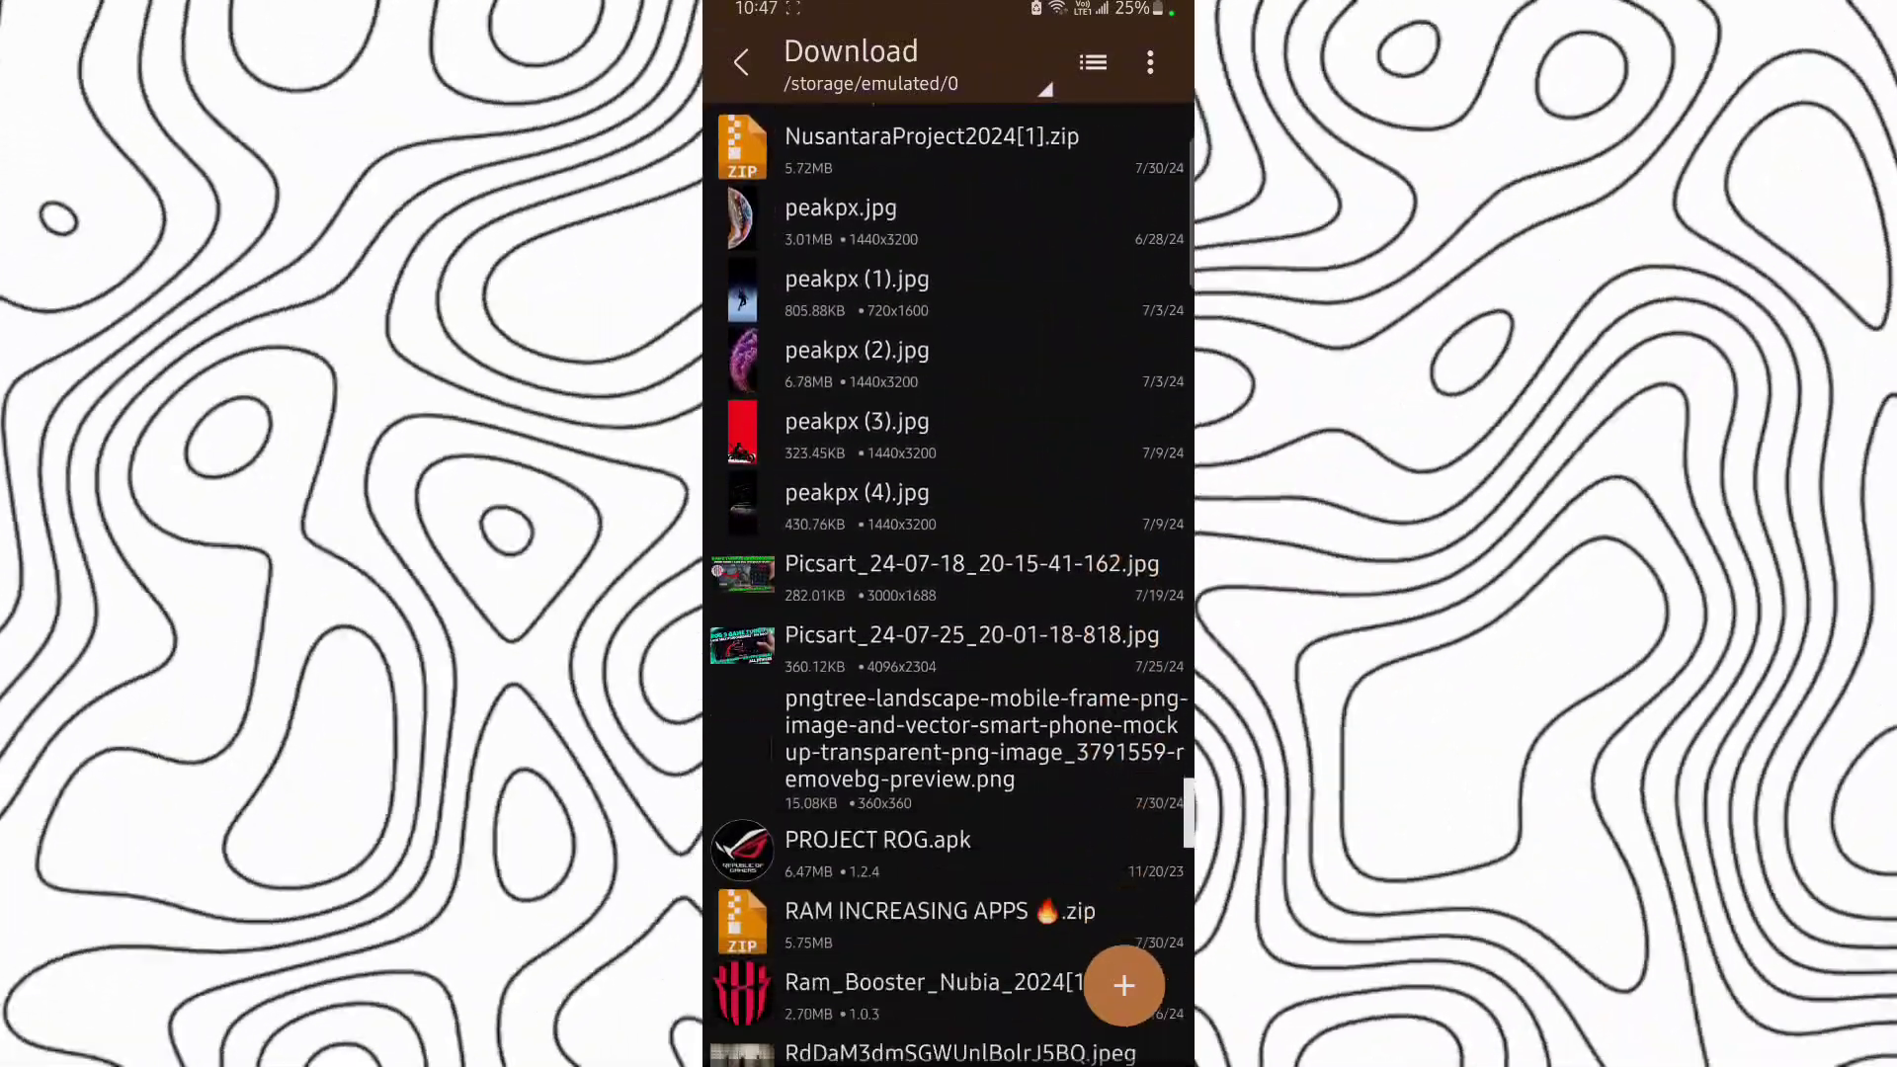
{"action": "scroll", "coordinate": [950, 594], "scroll_direction": "down", "scroll_amount": 3}
{"action": "scroll", "coordinate": [948, 593], "scroll_direction": "down", "scroll_amount": 3}
{"action": "scroll", "coordinate": [948, 594], "scroll_direction": "down", "scroll_amount": 5}
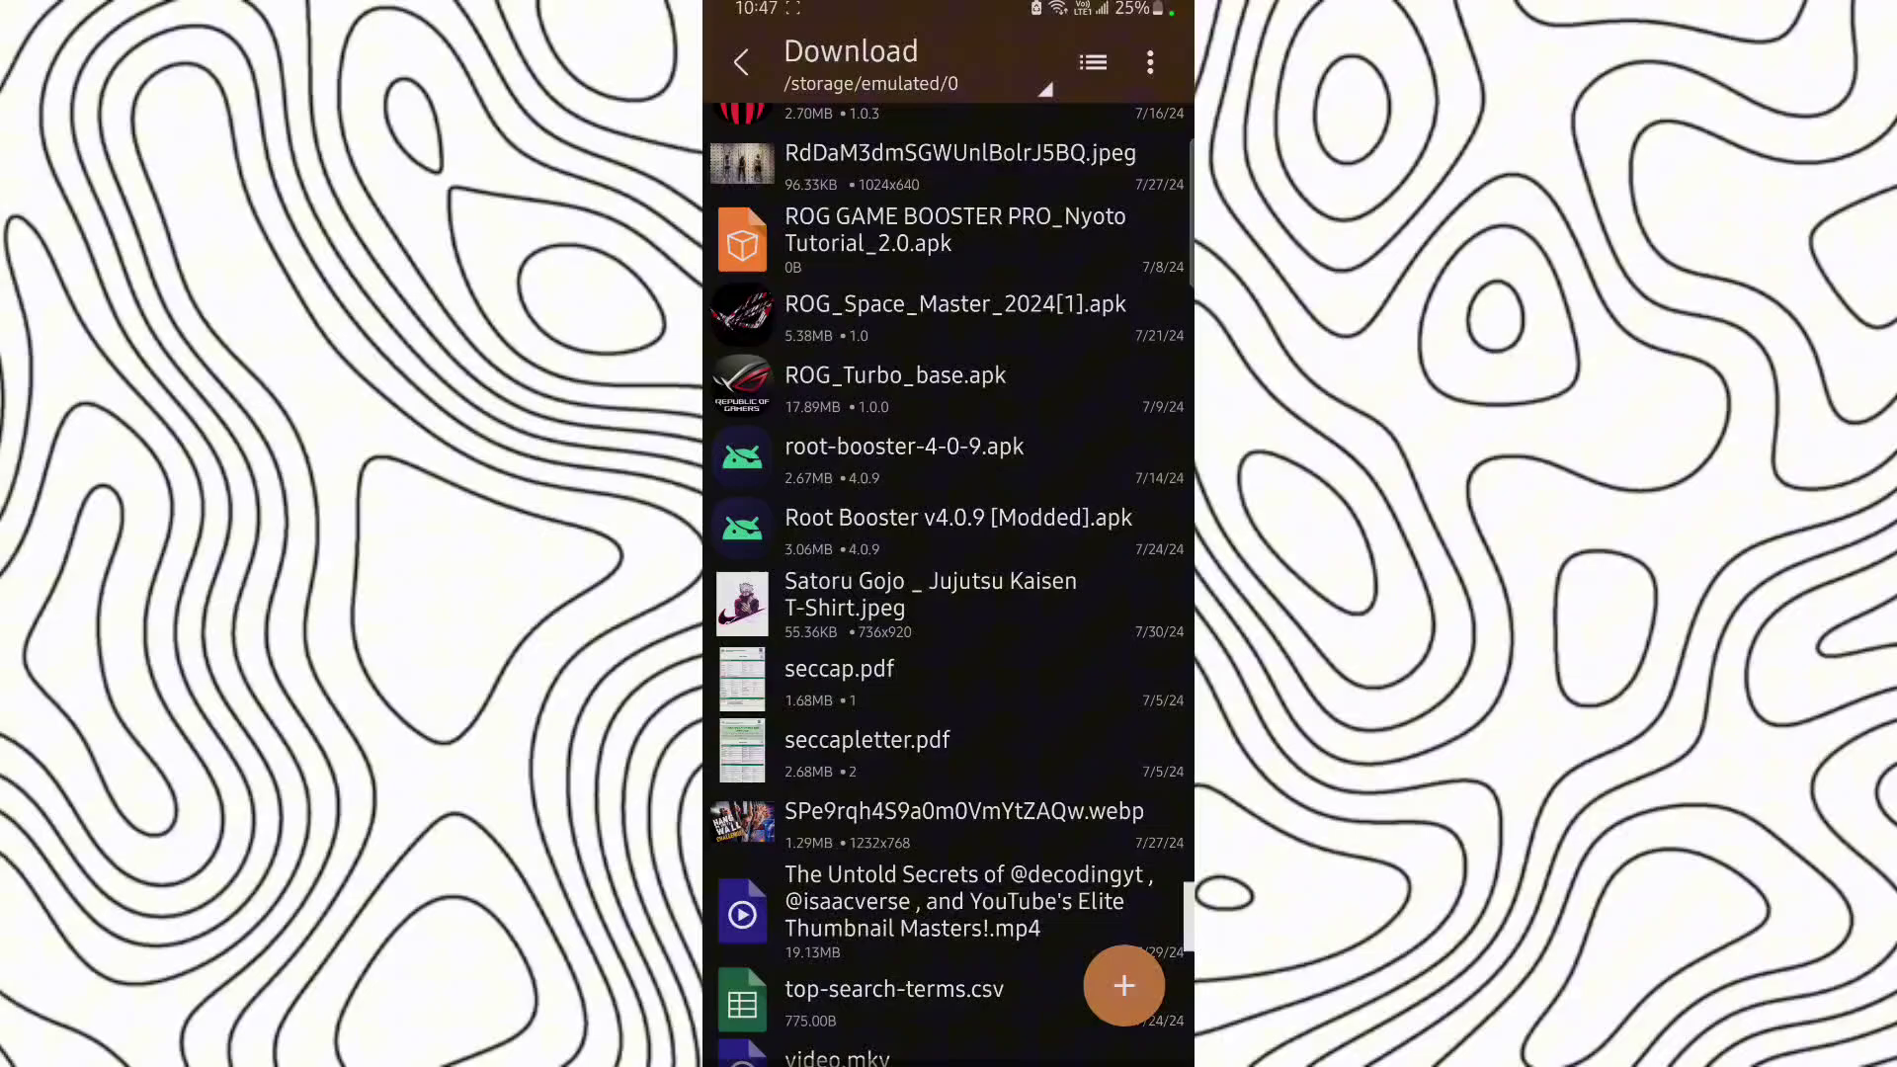
{"action": "scroll", "coordinate": [949, 593], "scroll_direction": "up", "scroll_amount": 5}
{"action": "scroll", "coordinate": [949, 593], "scroll_direction": "up", "scroll_amount": 5}
{"action": "scroll", "coordinate": [949, 593], "scroll_direction": "up", "scroll_amount": 3}
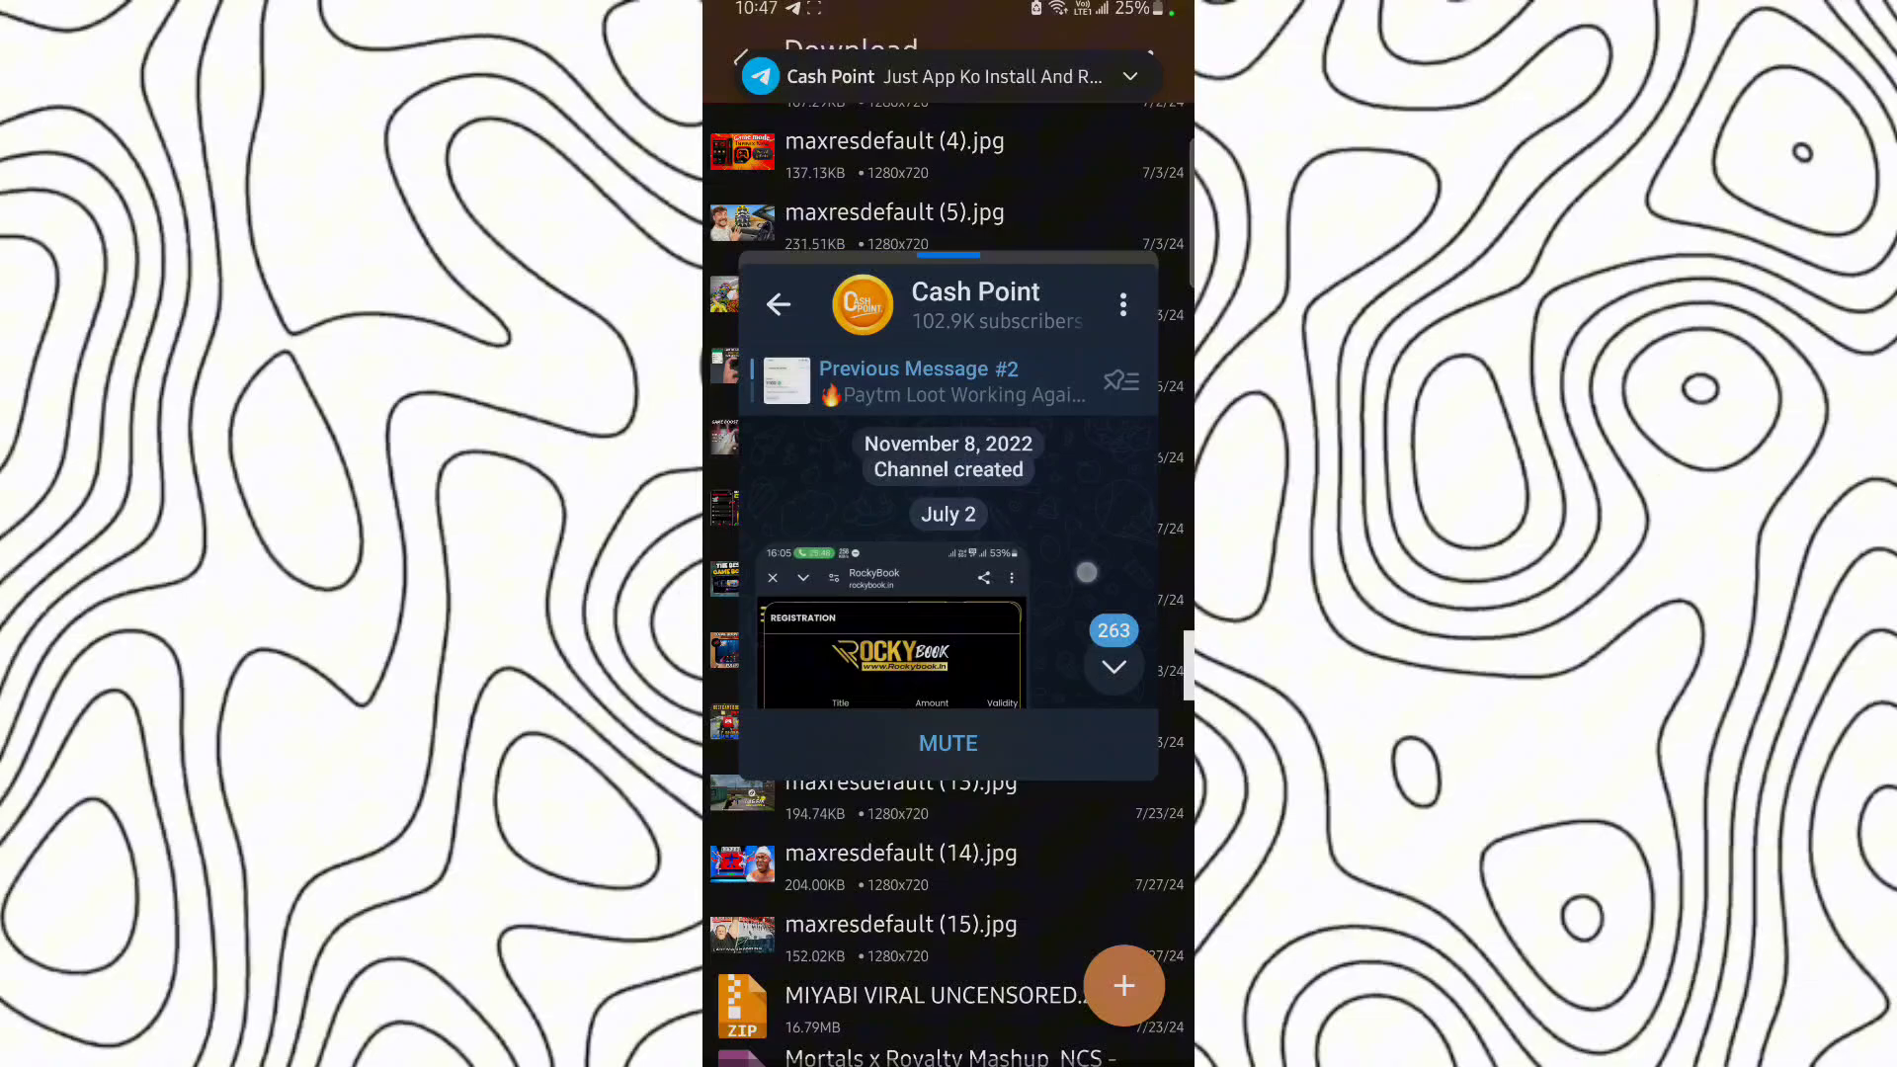
{"action": "left_click_drag", "start_coordinate": [1086, 573], "coordinate": [960, 984]}
{"action": "scroll", "coordinate": [948, 594], "scroll_direction": "down", "scroll_amount": 15}
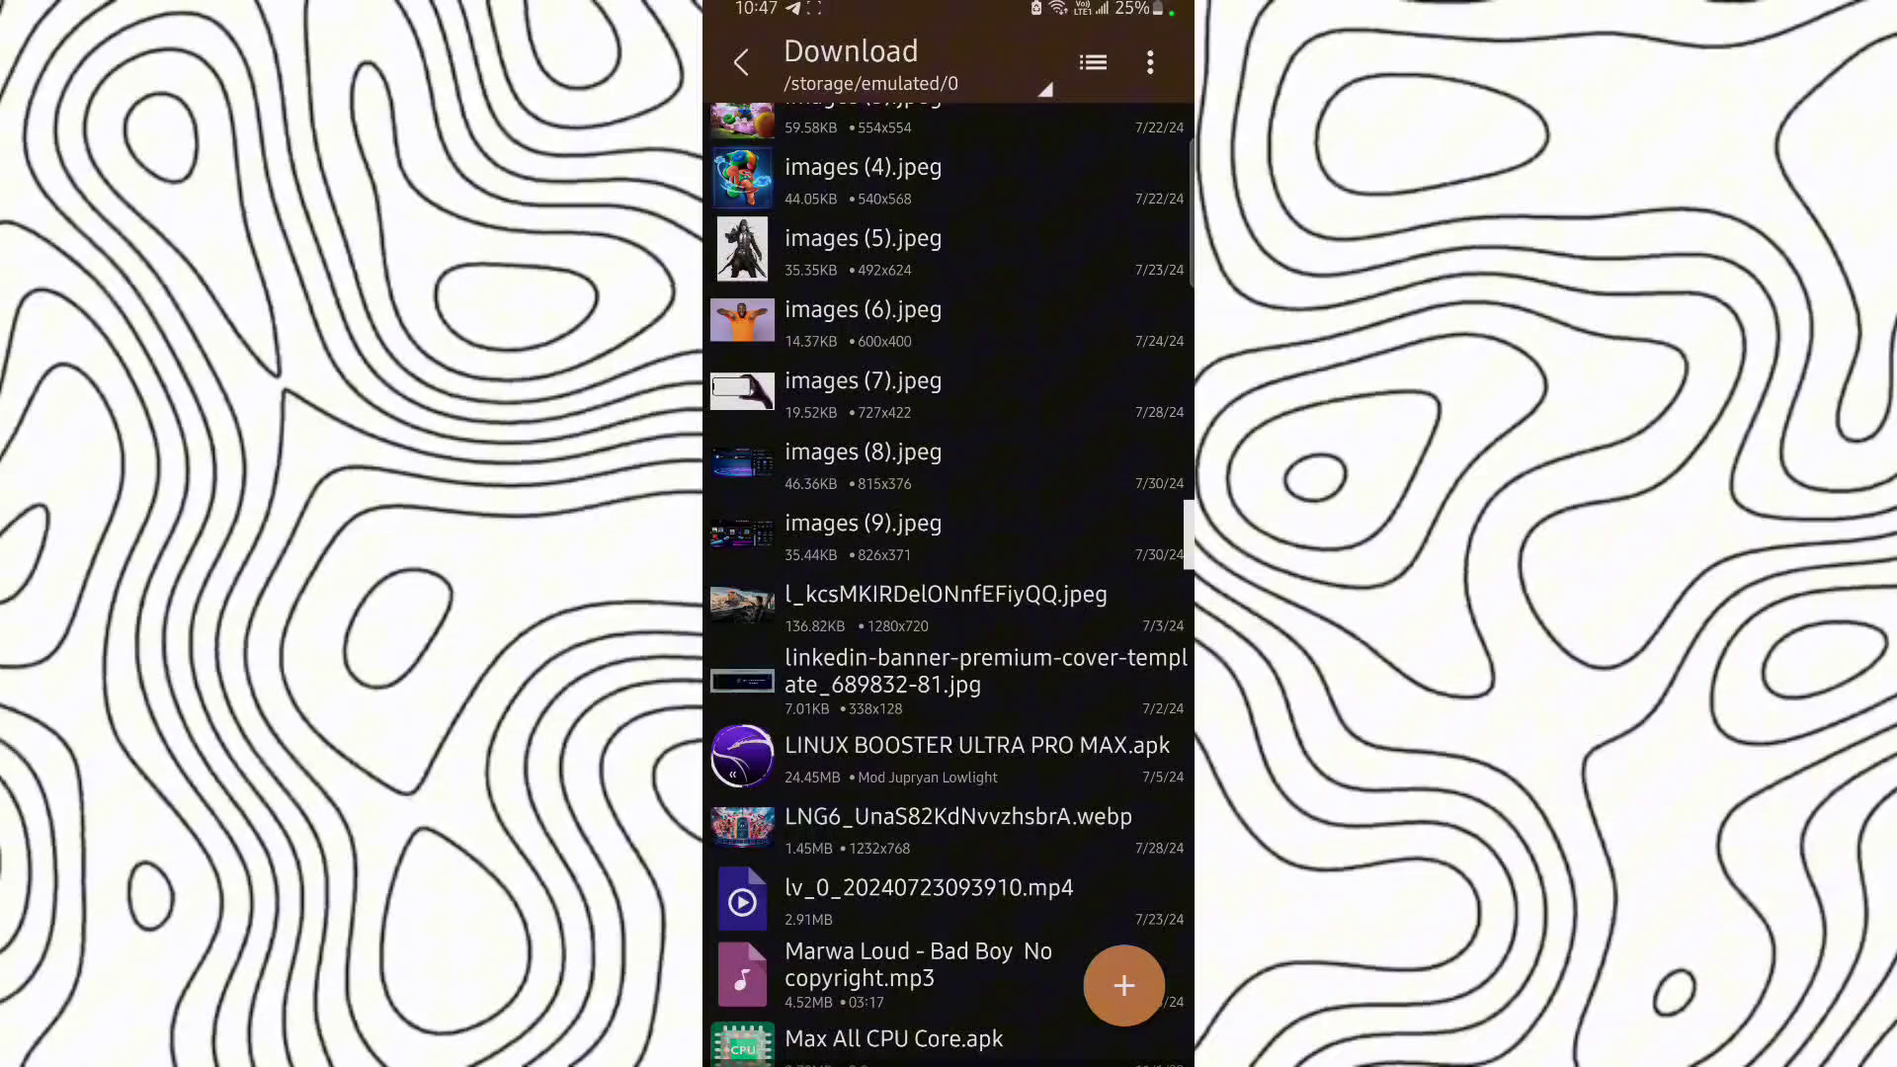
Search the Download folder for files matching 'nubia'.
{"action": "left_click", "coordinate": [1151, 61]}
{"action": "left_click", "coordinate": [1000, 129]}
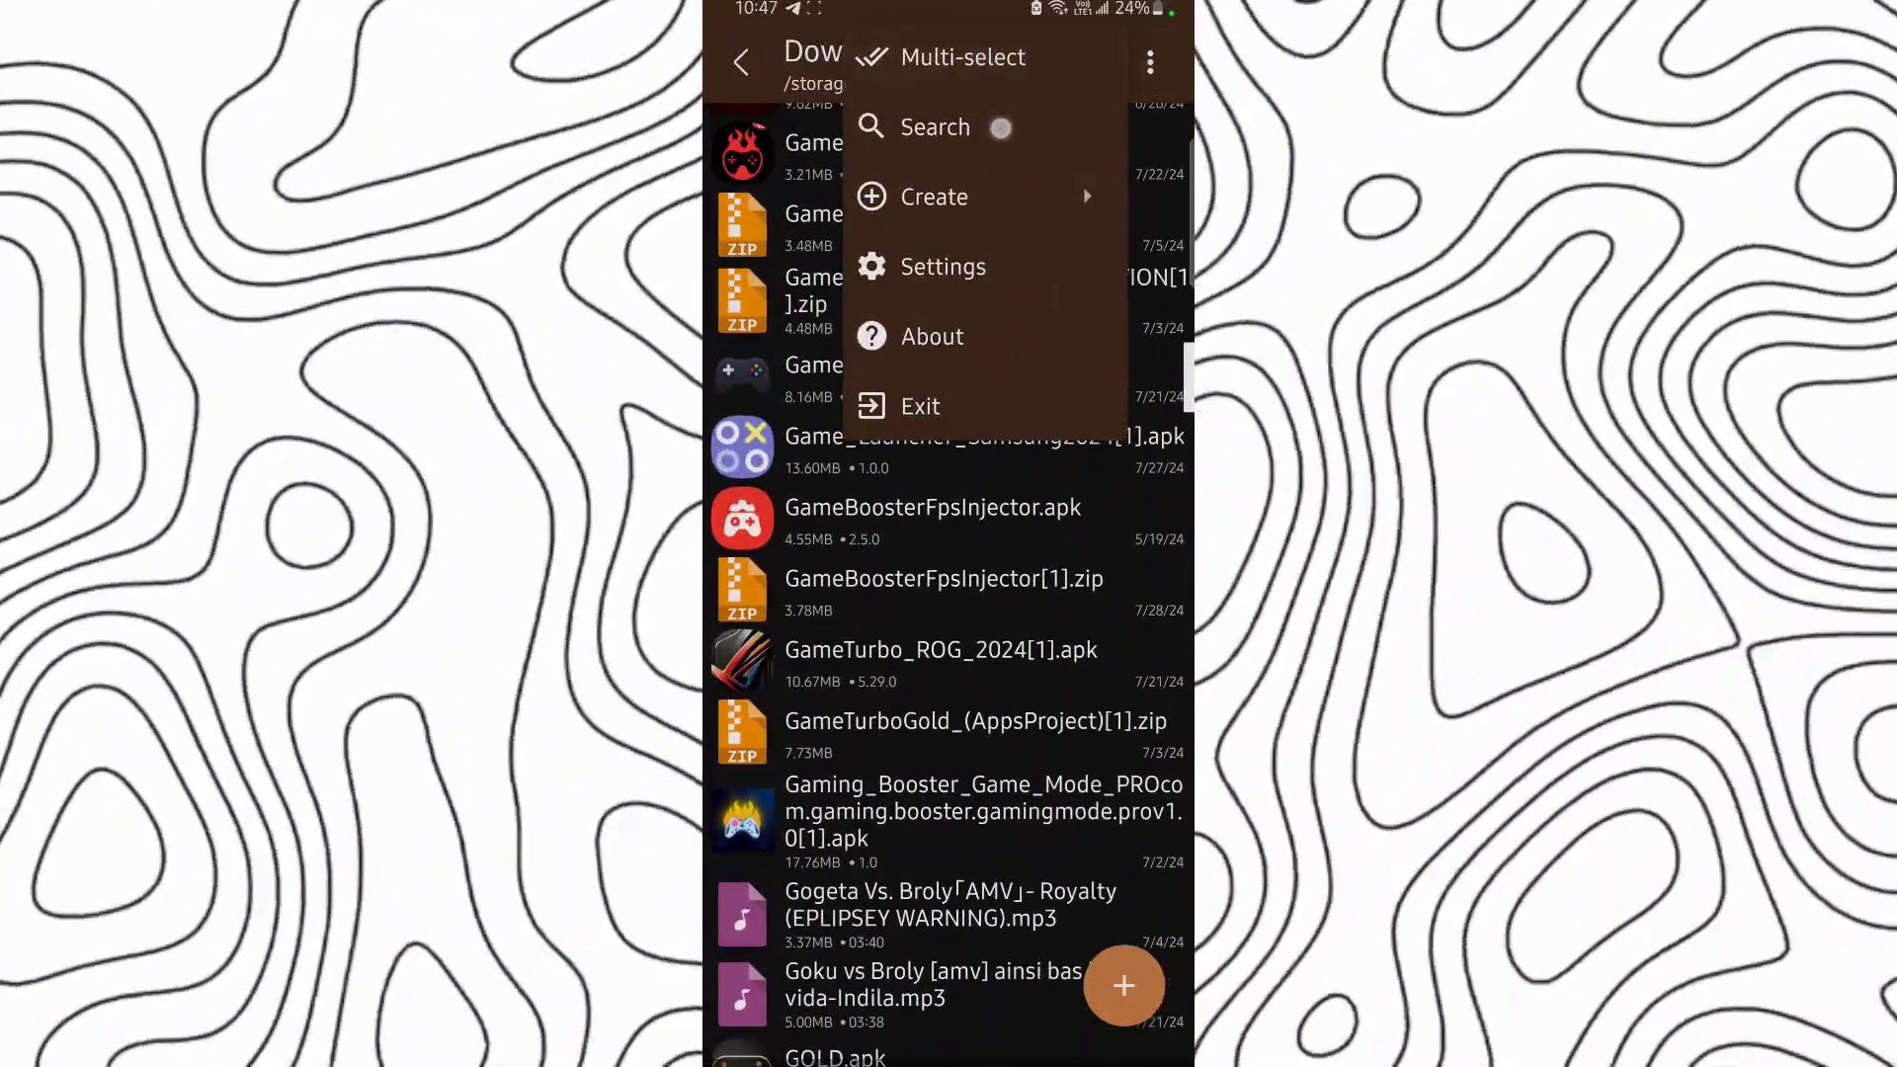
{"action": "type", "text": "n"}
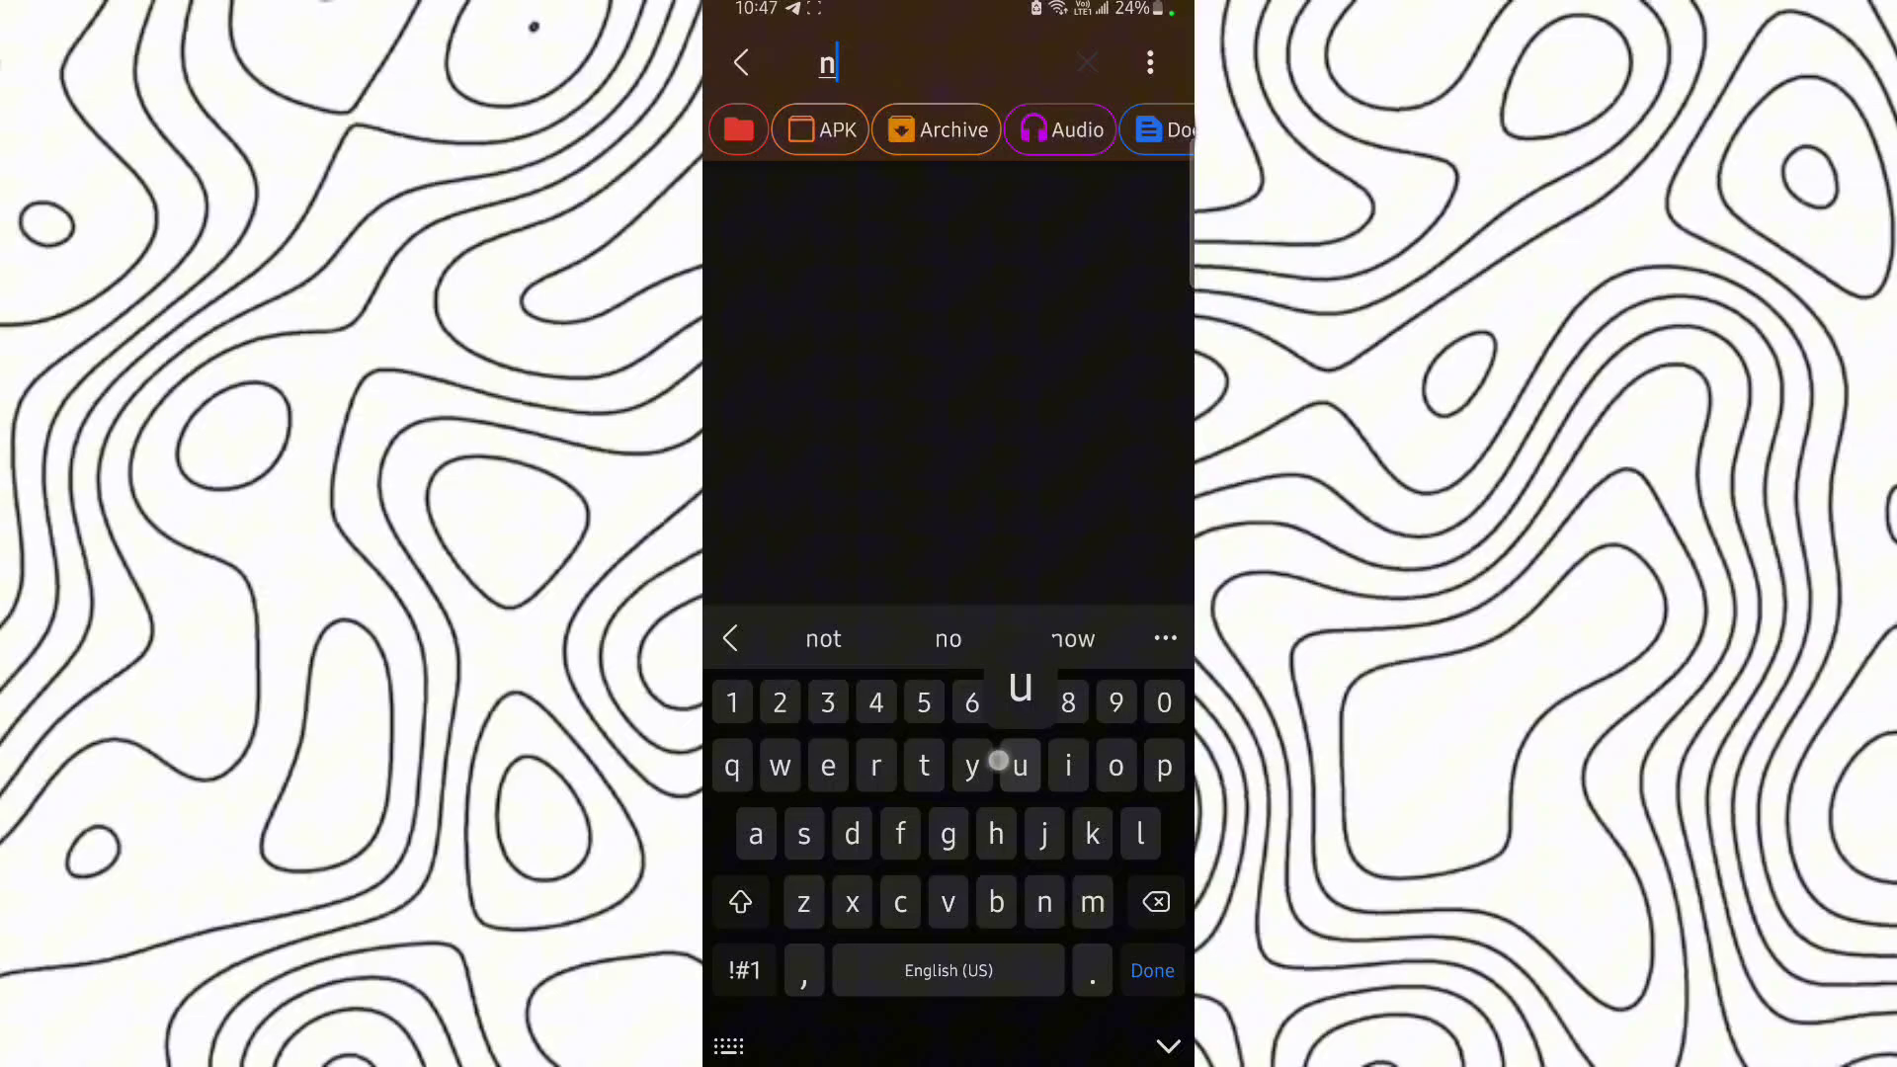
{"action": "type", "text": "ubua"}
{"action": "key", "text": "BackSpace"}
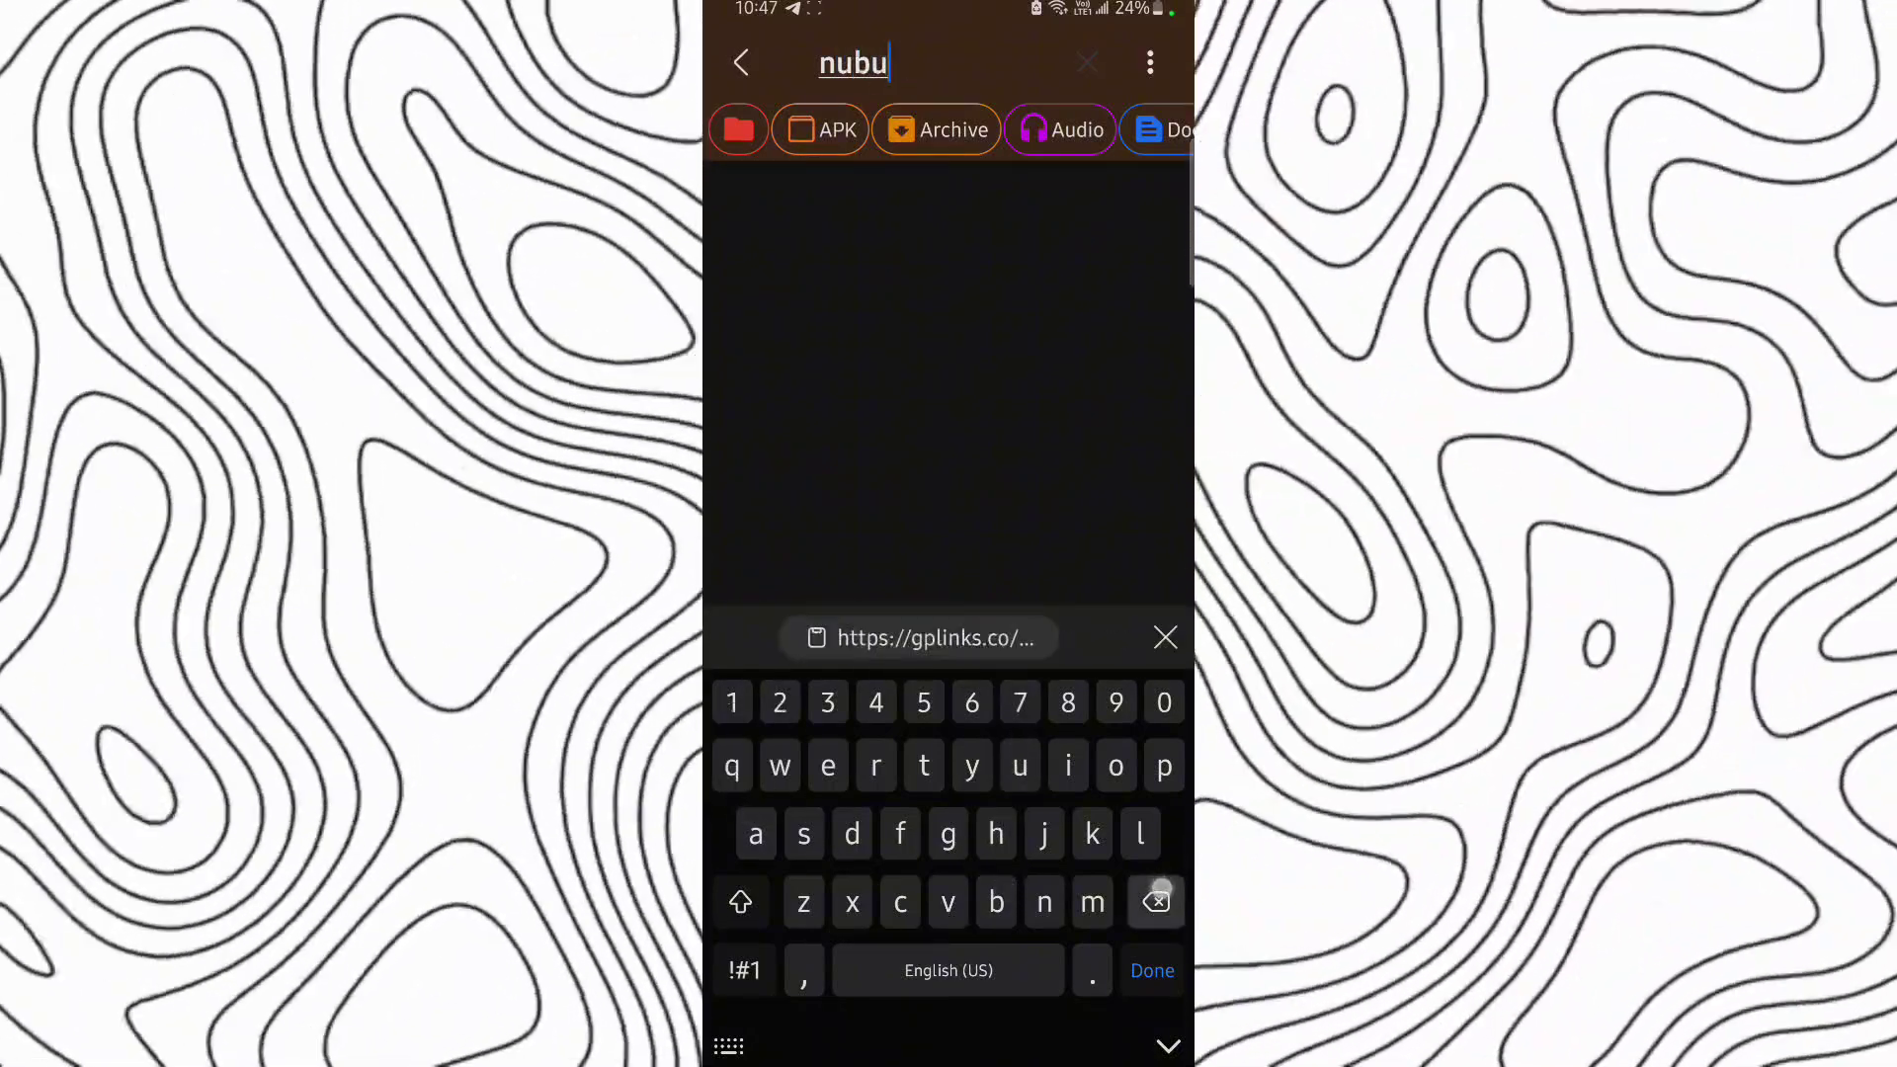
{"action": "type", "text": "ia"}
{"action": "key", "text": "Return"}
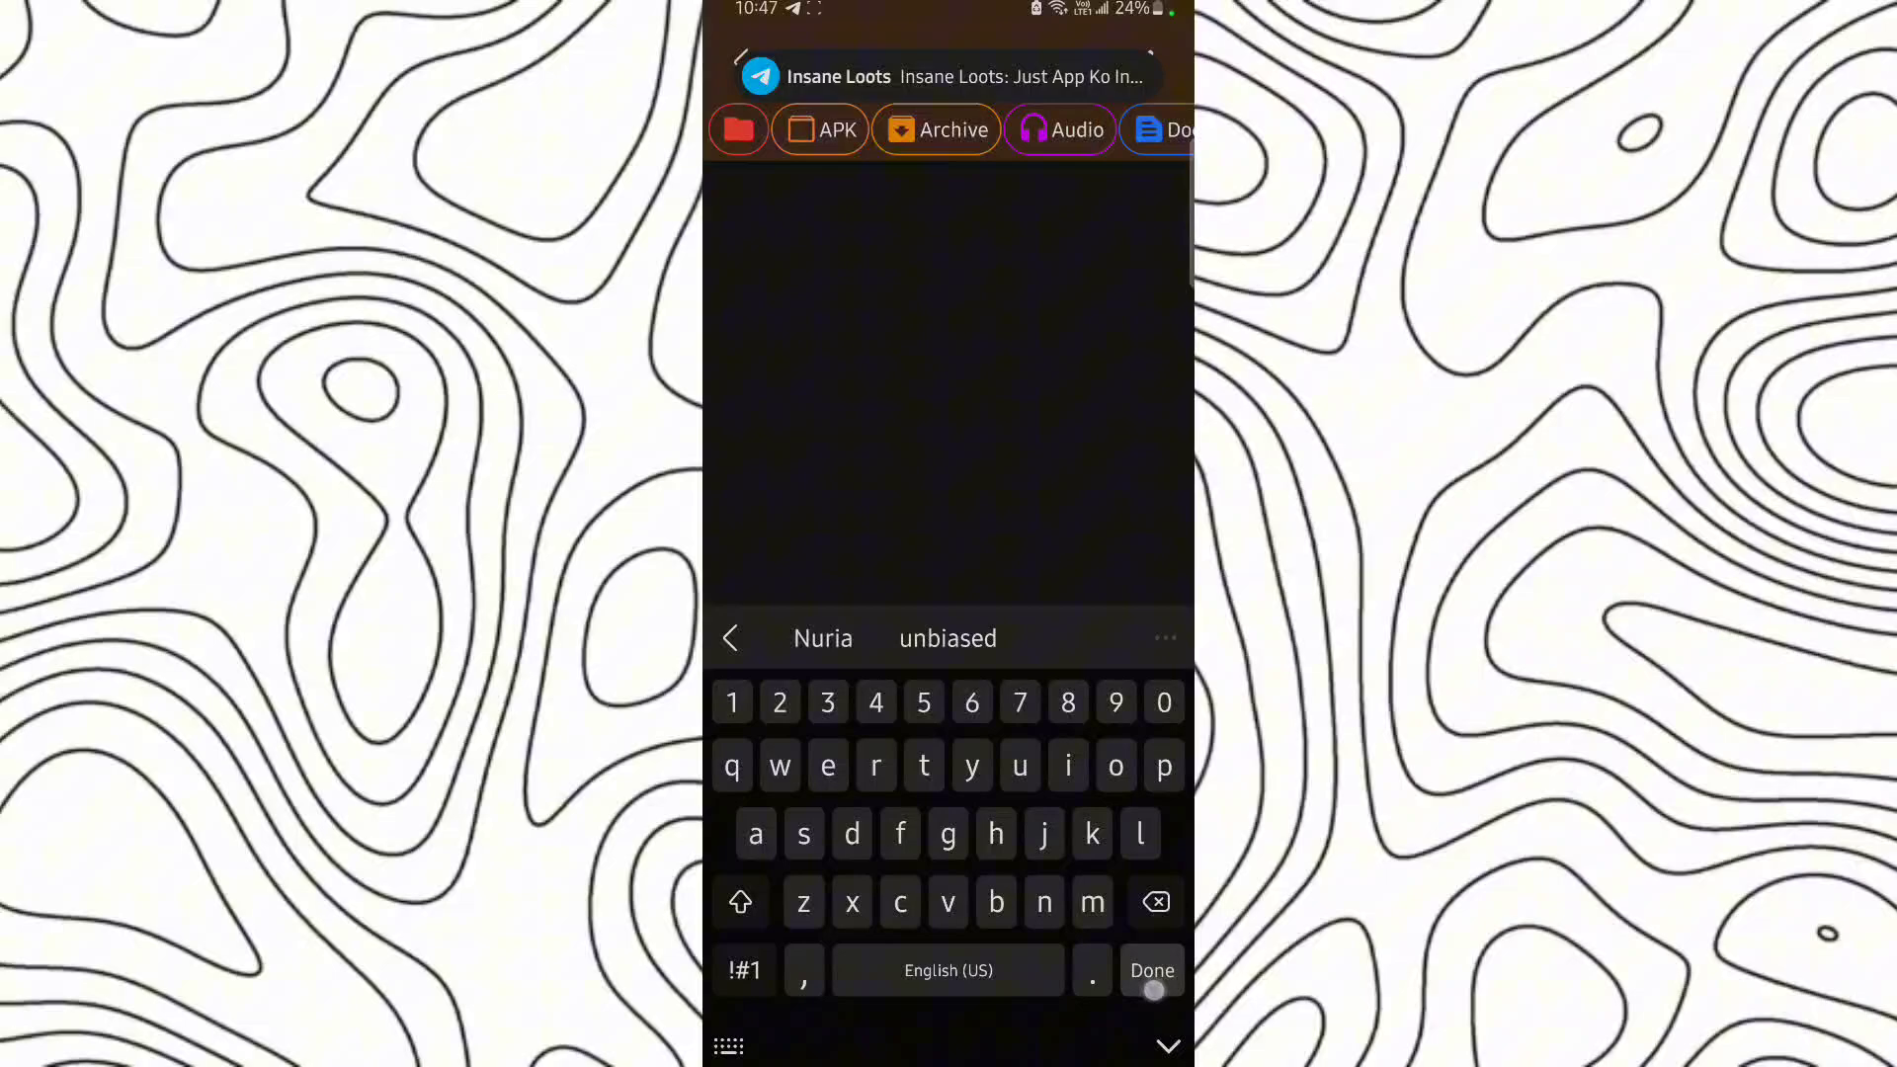
Install Nubia_Gaming_Center.apk, choosing Install anyway past the Play Protect warning.
{"action": "left_click", "coordinate": [1013, 436]}
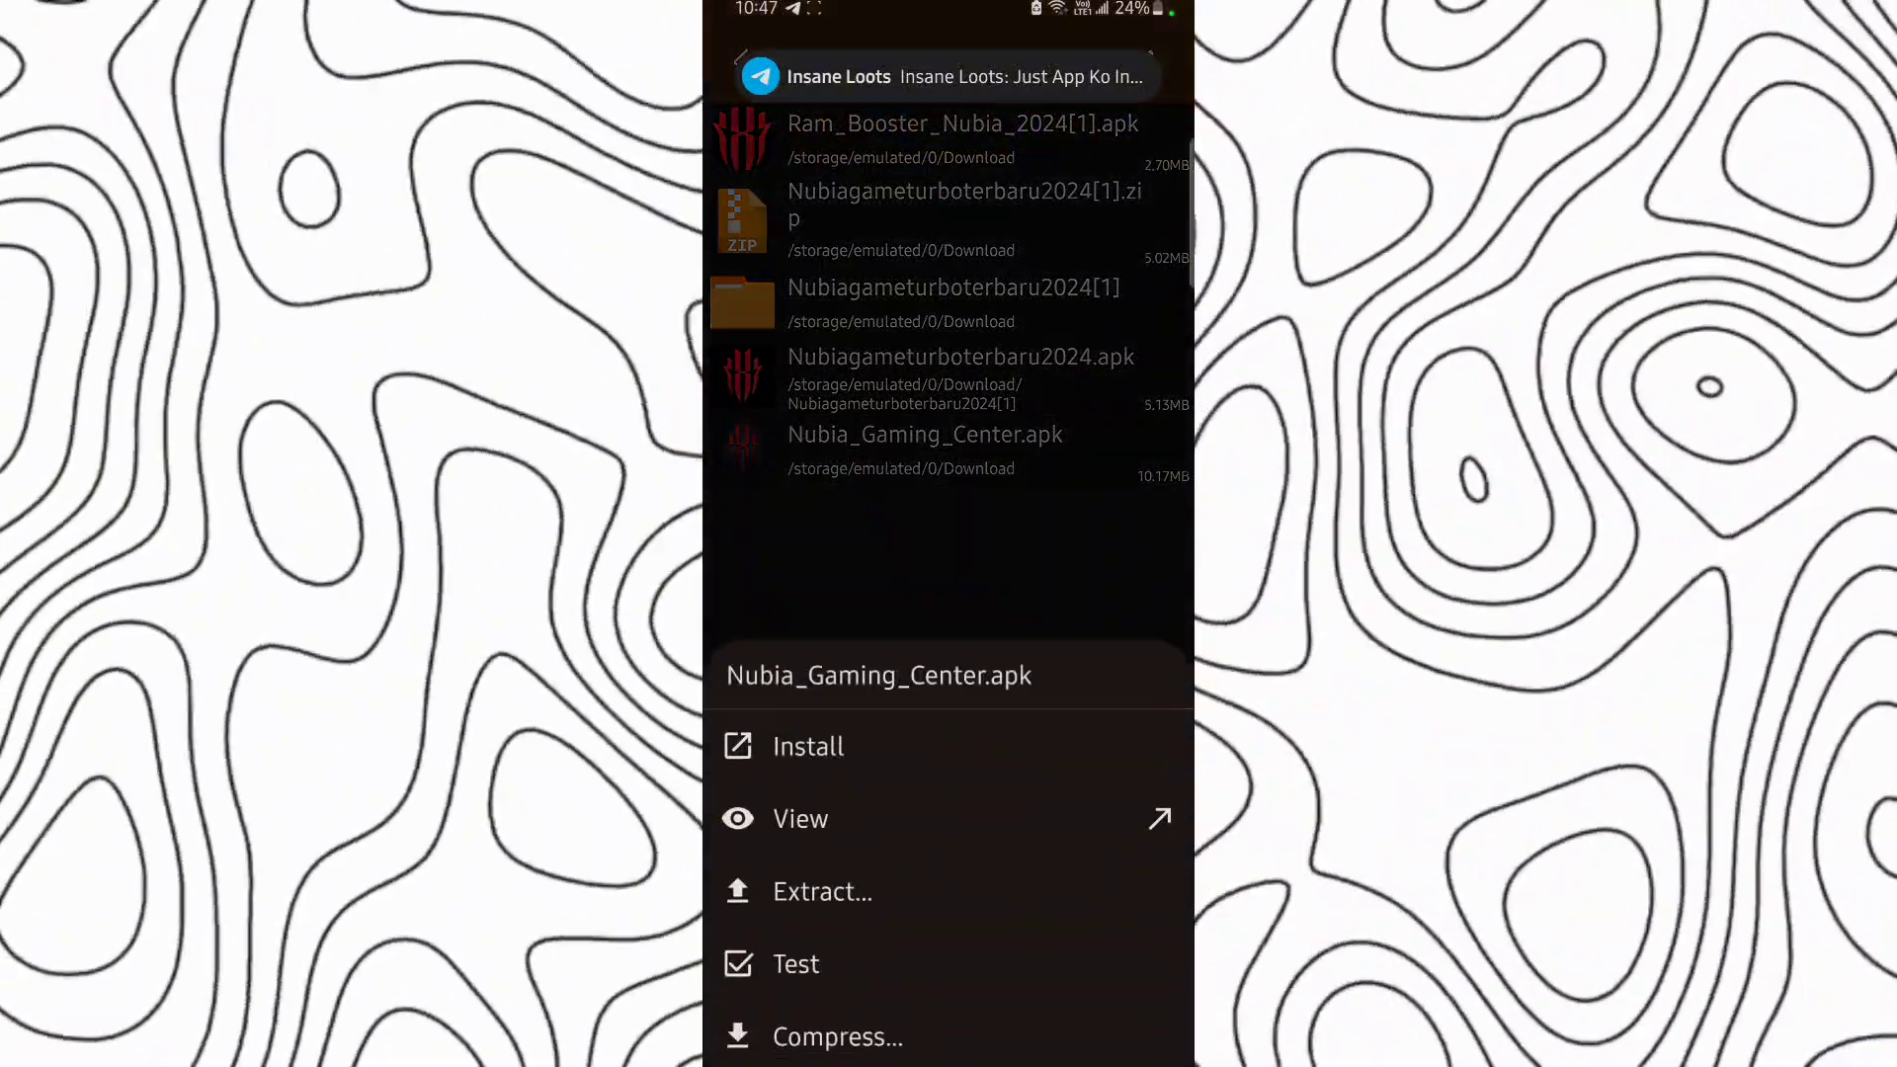
{"action": "left_click", "coordinate": [830, 742]}
{"action": "left_click", "coordinate": [1055, 612]}
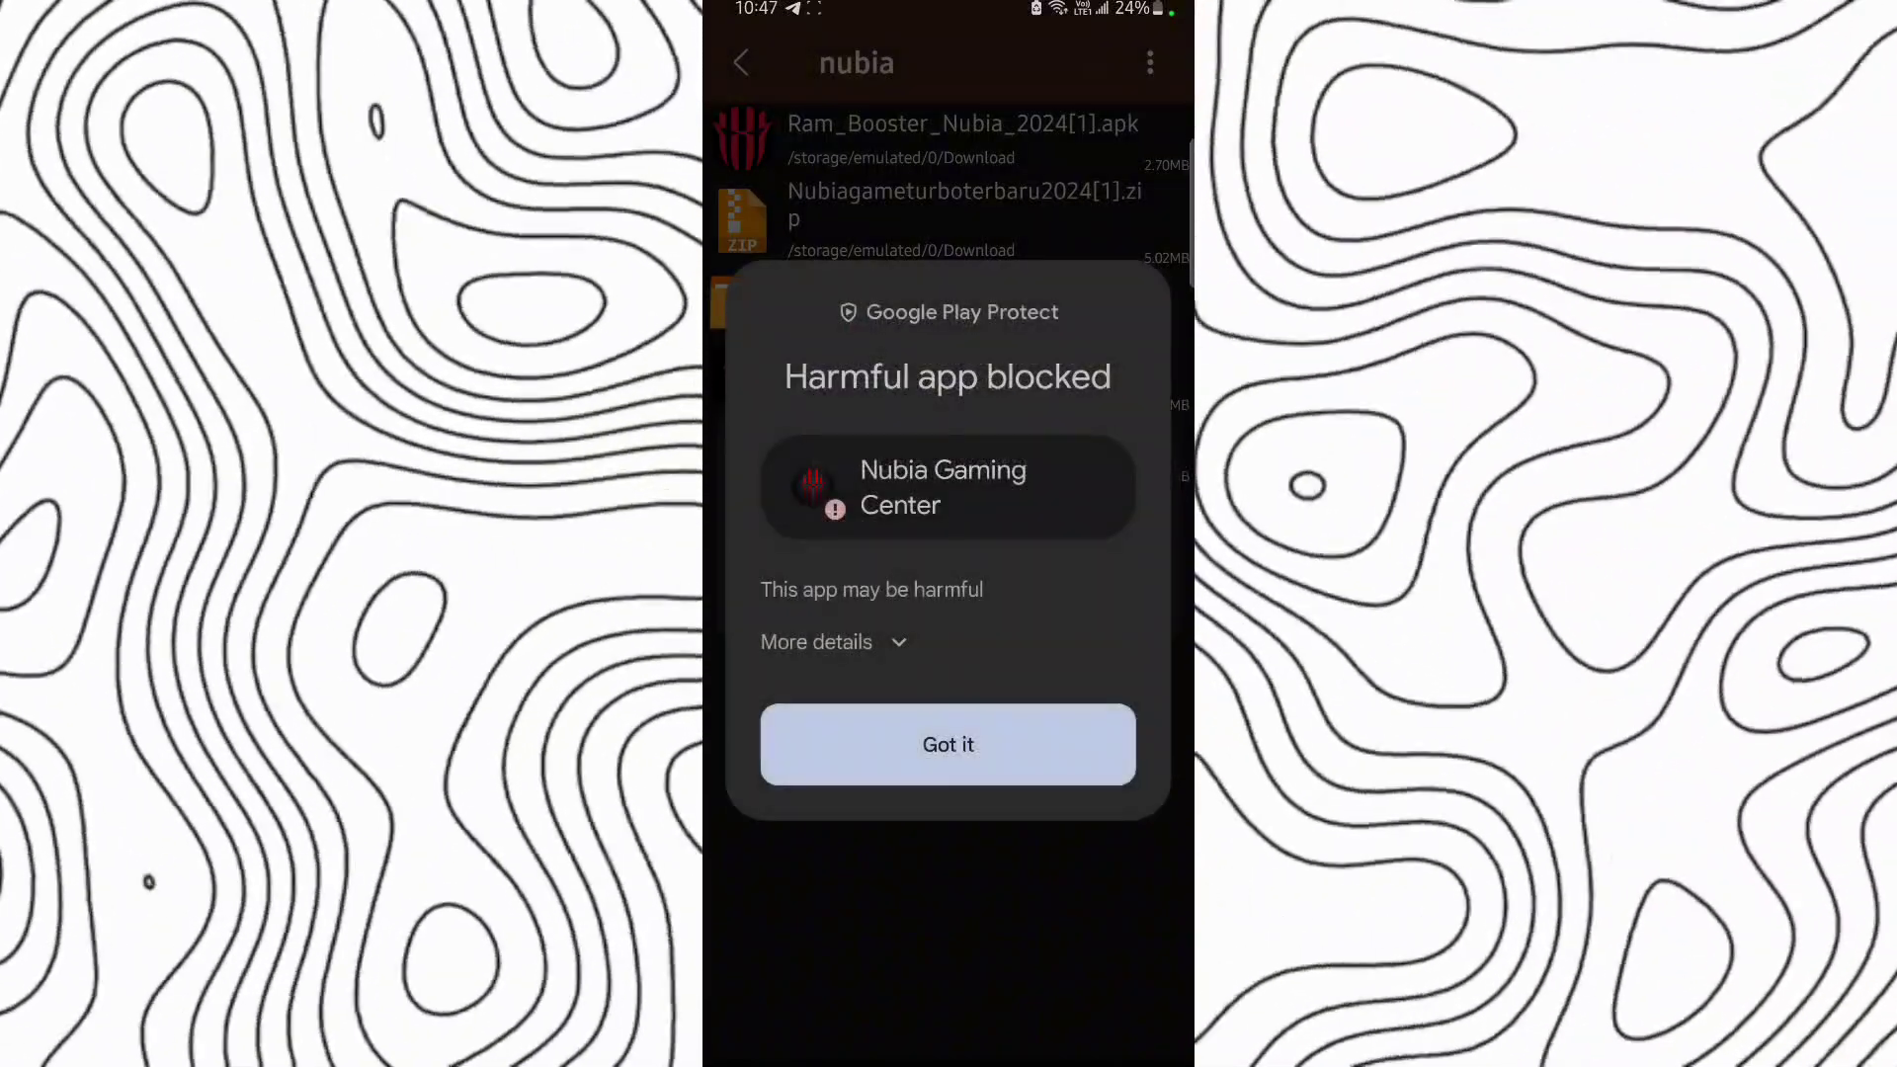
{"action": "left_click", "coordinate": [859, 659]}
{"action": "left_click", "coordinate": [827, 690]}
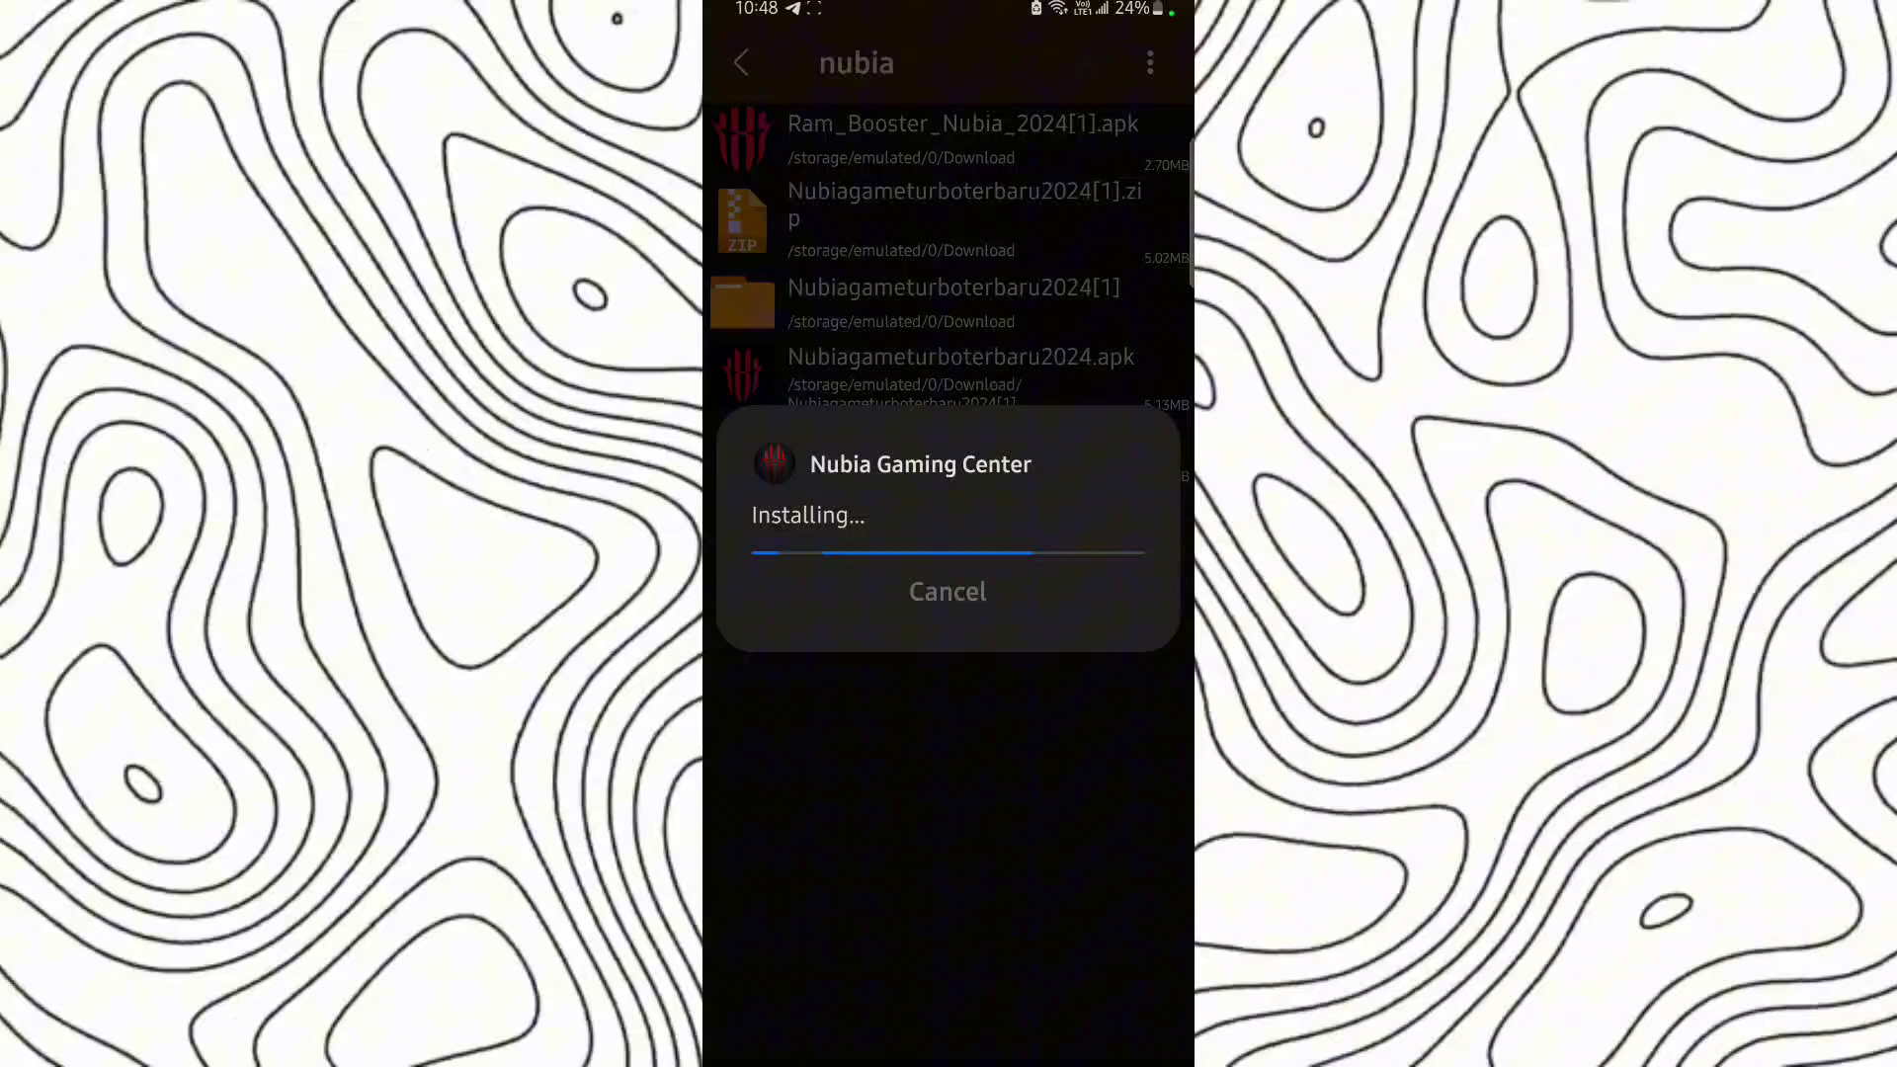
{"action": "left_click", "coordinate": [858, 594]}
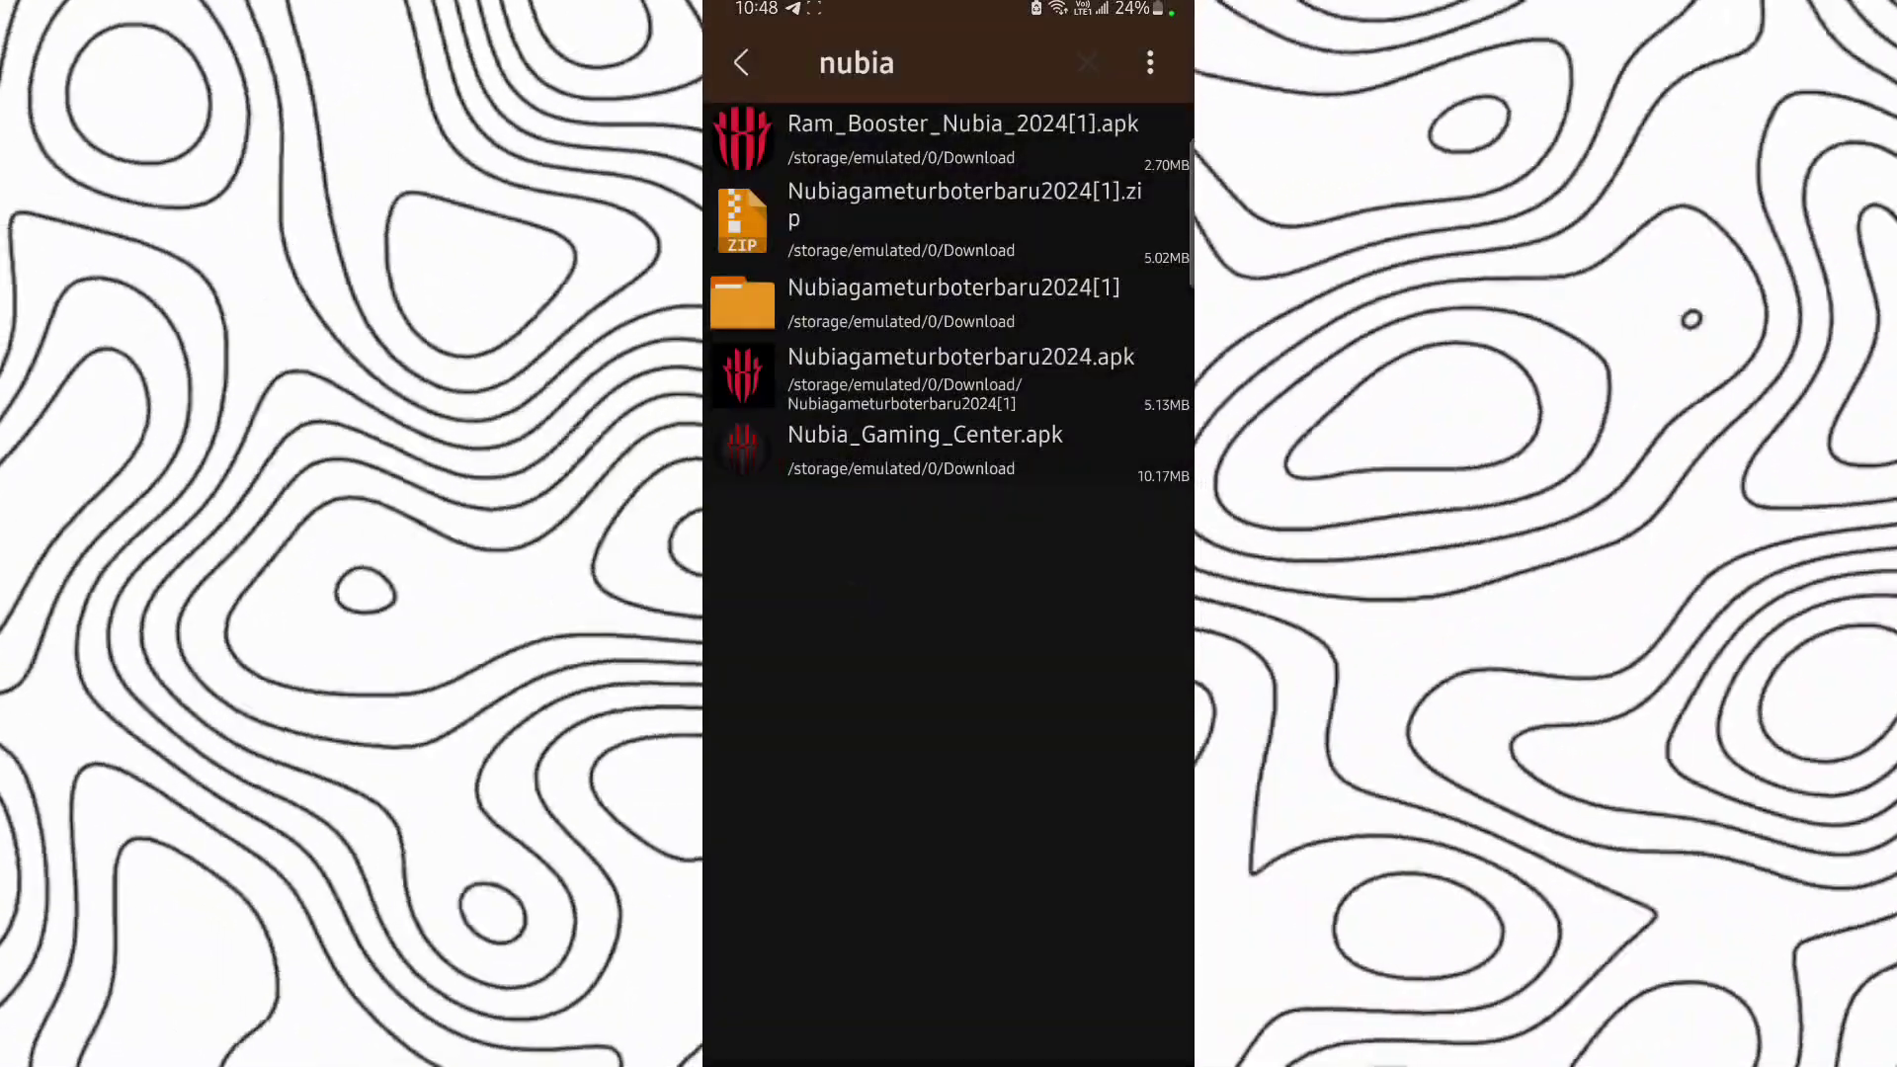
Launch the newly installed Nubia Gaming Center from the last app drawer page.
{"action": "key", "text": "super"}
{"action": "key", "text": "alt+Tab"}
{"action": "left_click", "coordinate": [977, 875]}
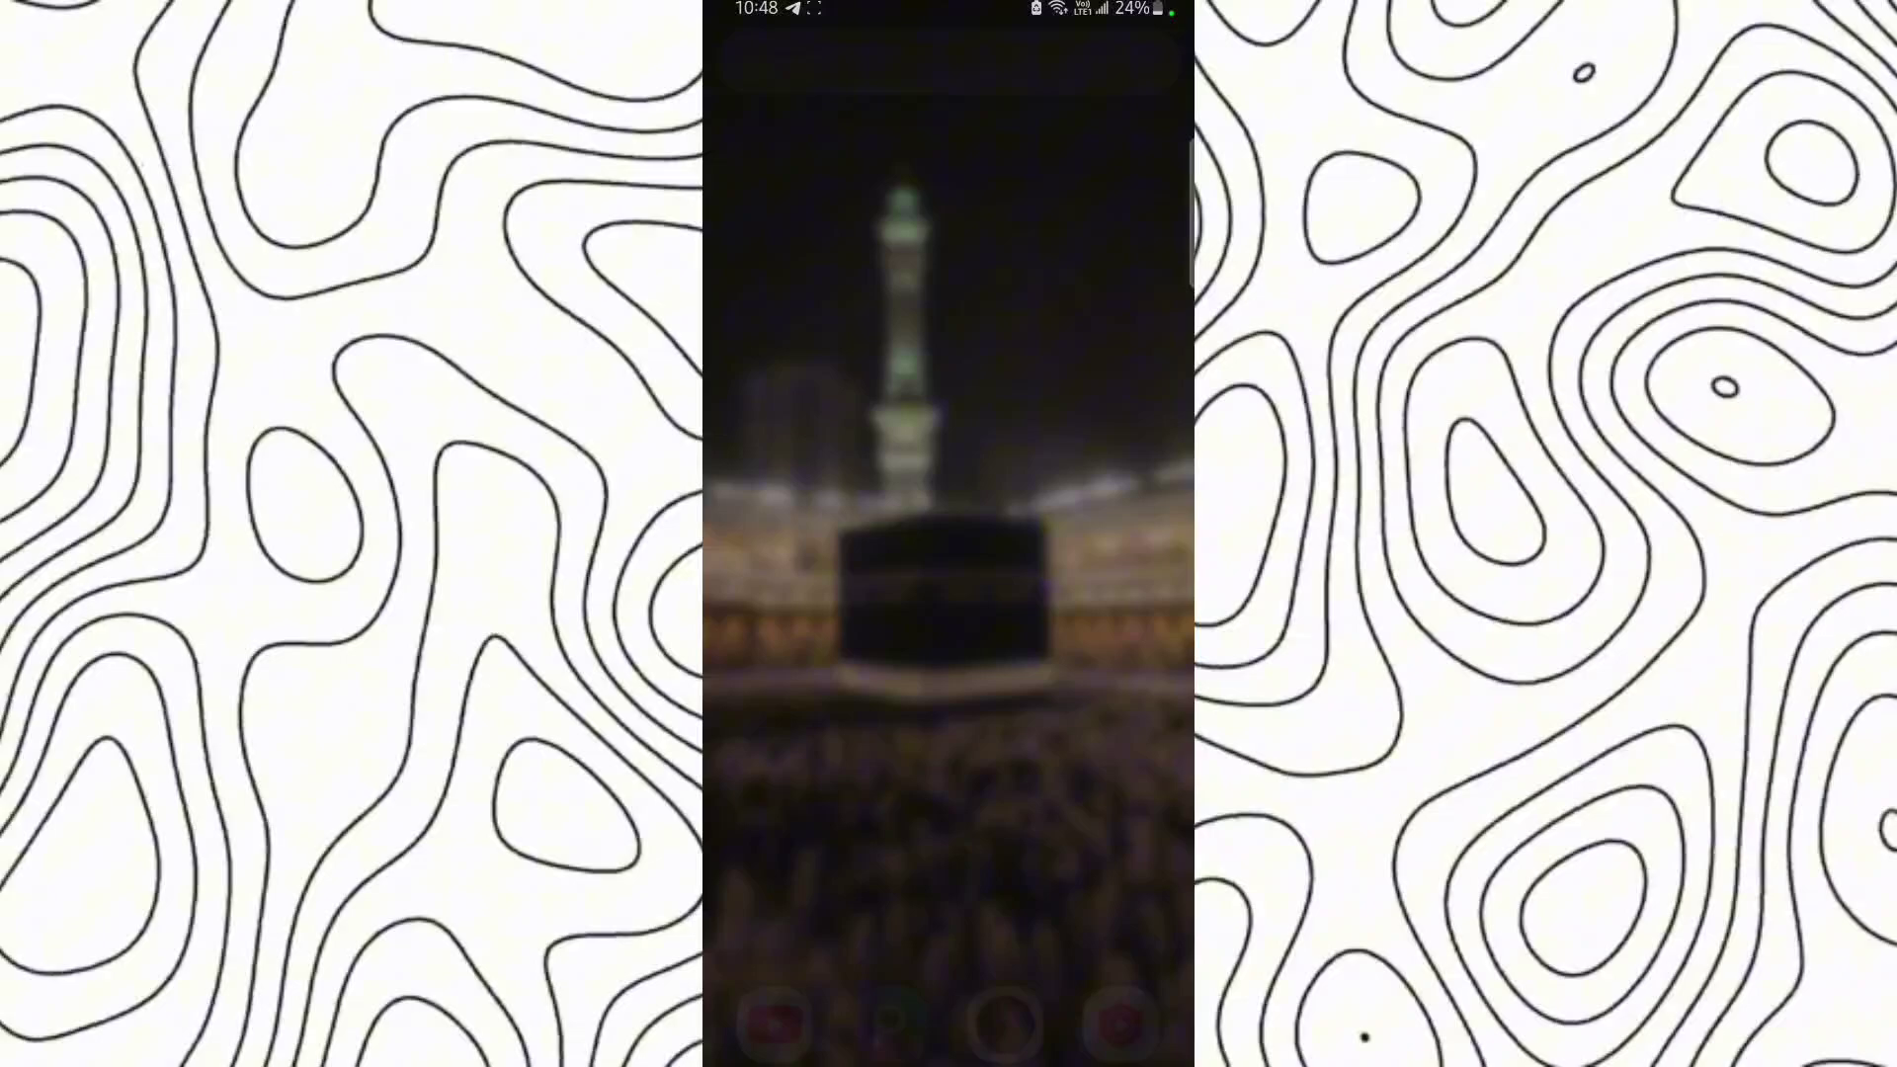
{"action": "left_click_drag", "start_coordinate": [950, 889], "coordinate": [949, 445]}
{"action": "left_click_drag", "start_coordinate": [962, 643], "coordinate": [770, 643]}
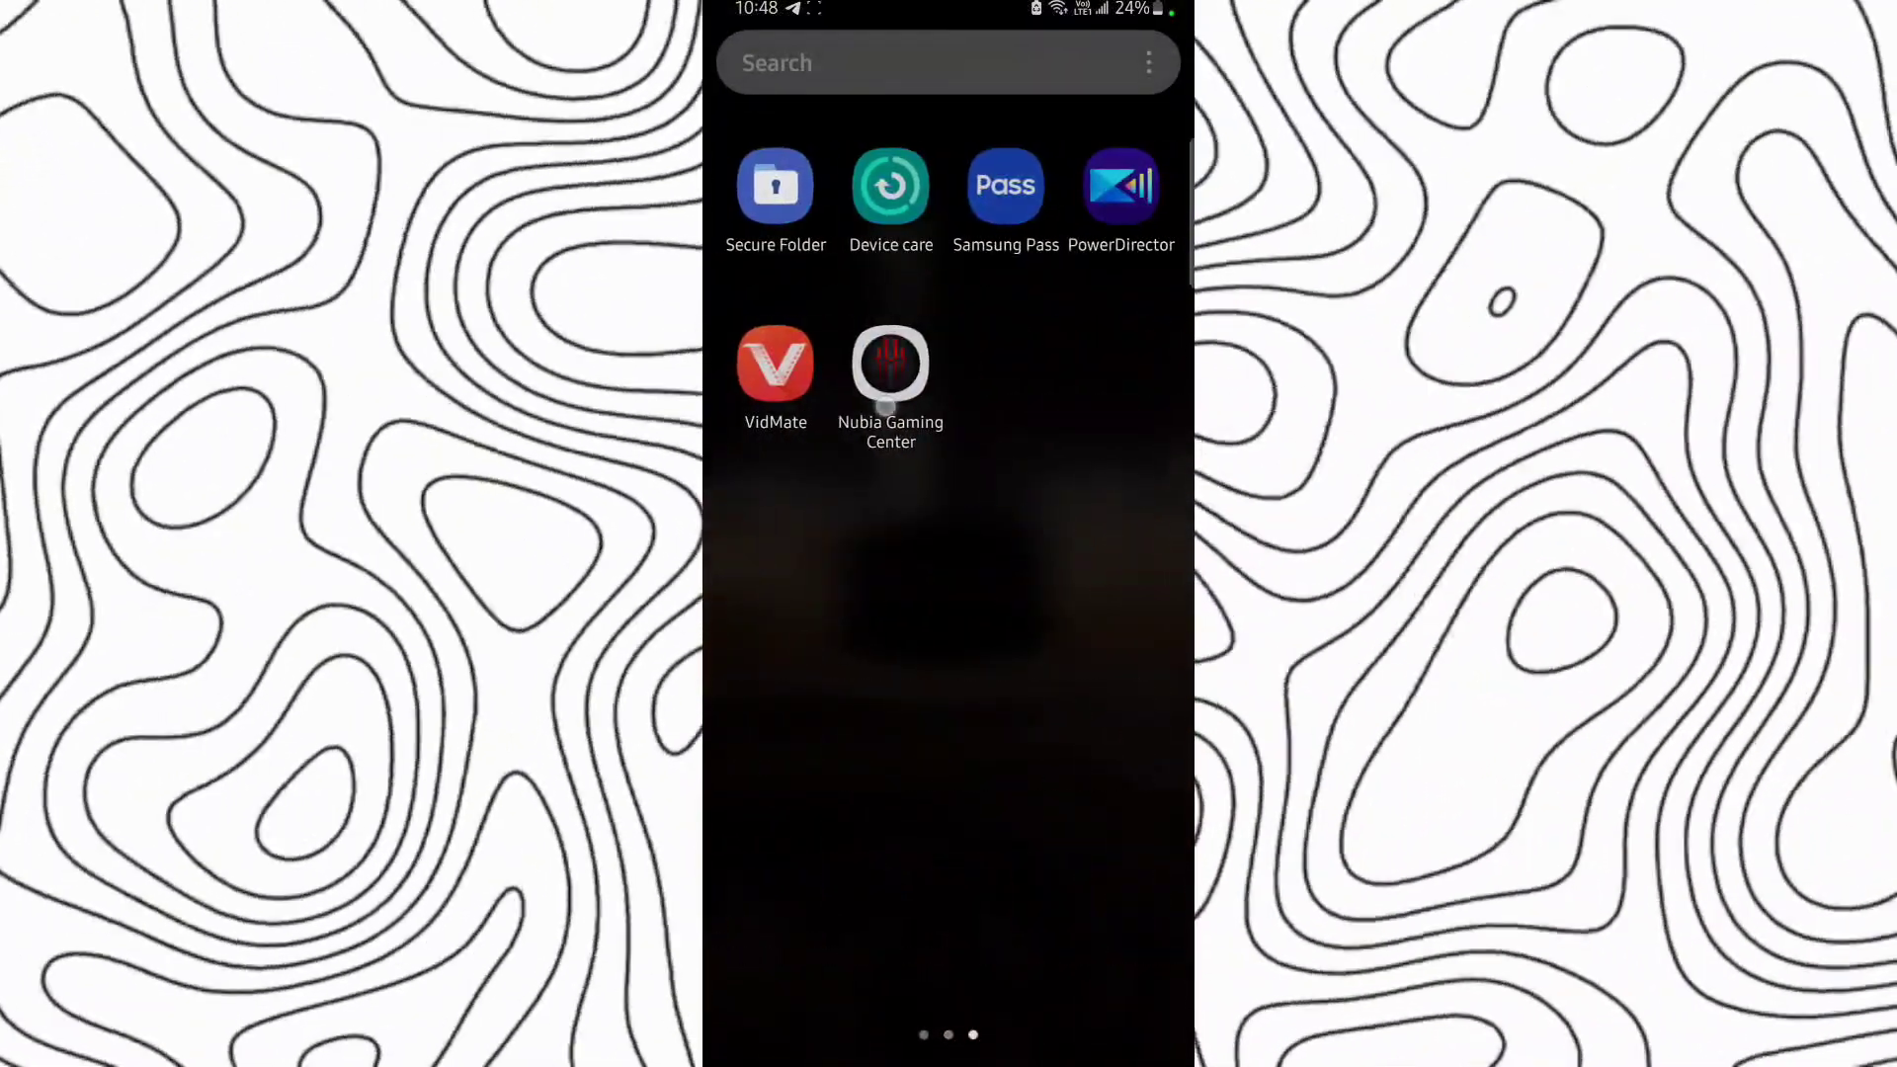
{"action": "left_click", "coordinate": [884, 403]}
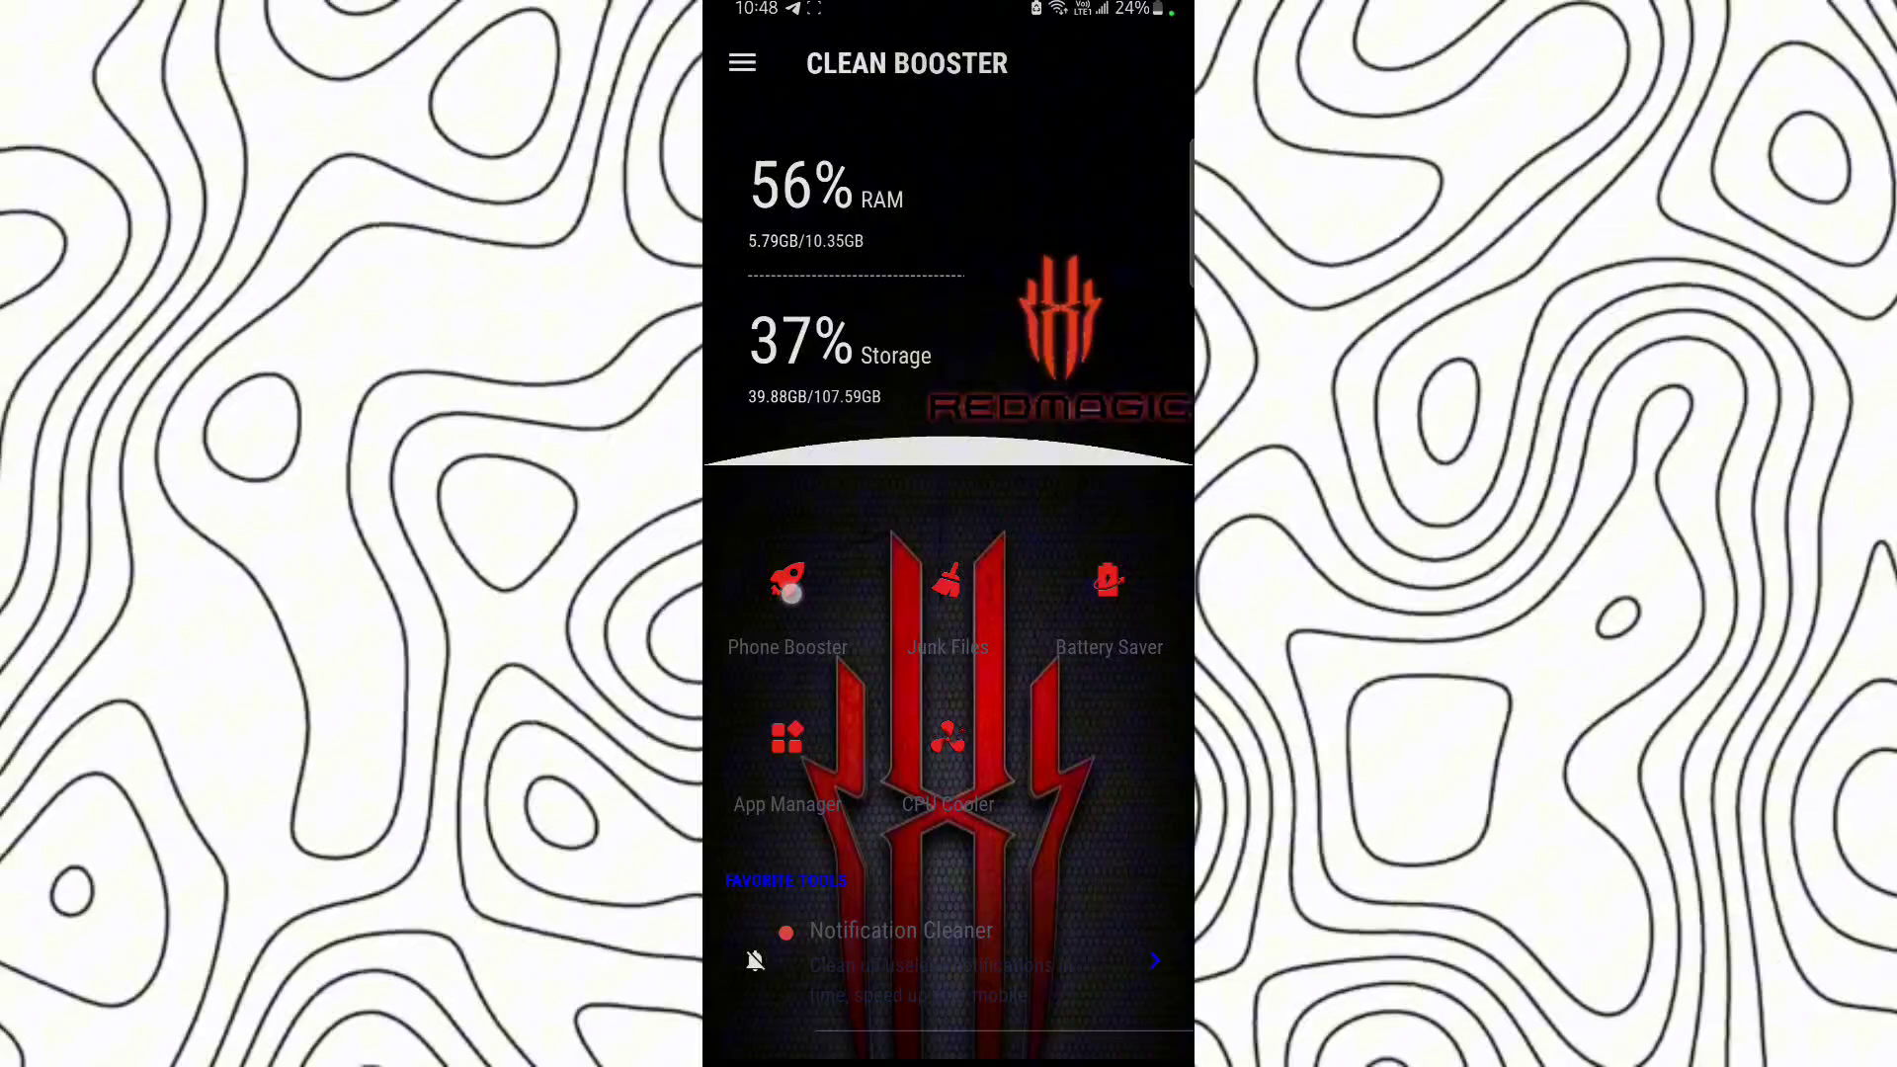
Grant Nubia Gaming Center usage data access so Phone Booster can list running apps.
{"action": "left_click", "coordinate": [791, 593]}
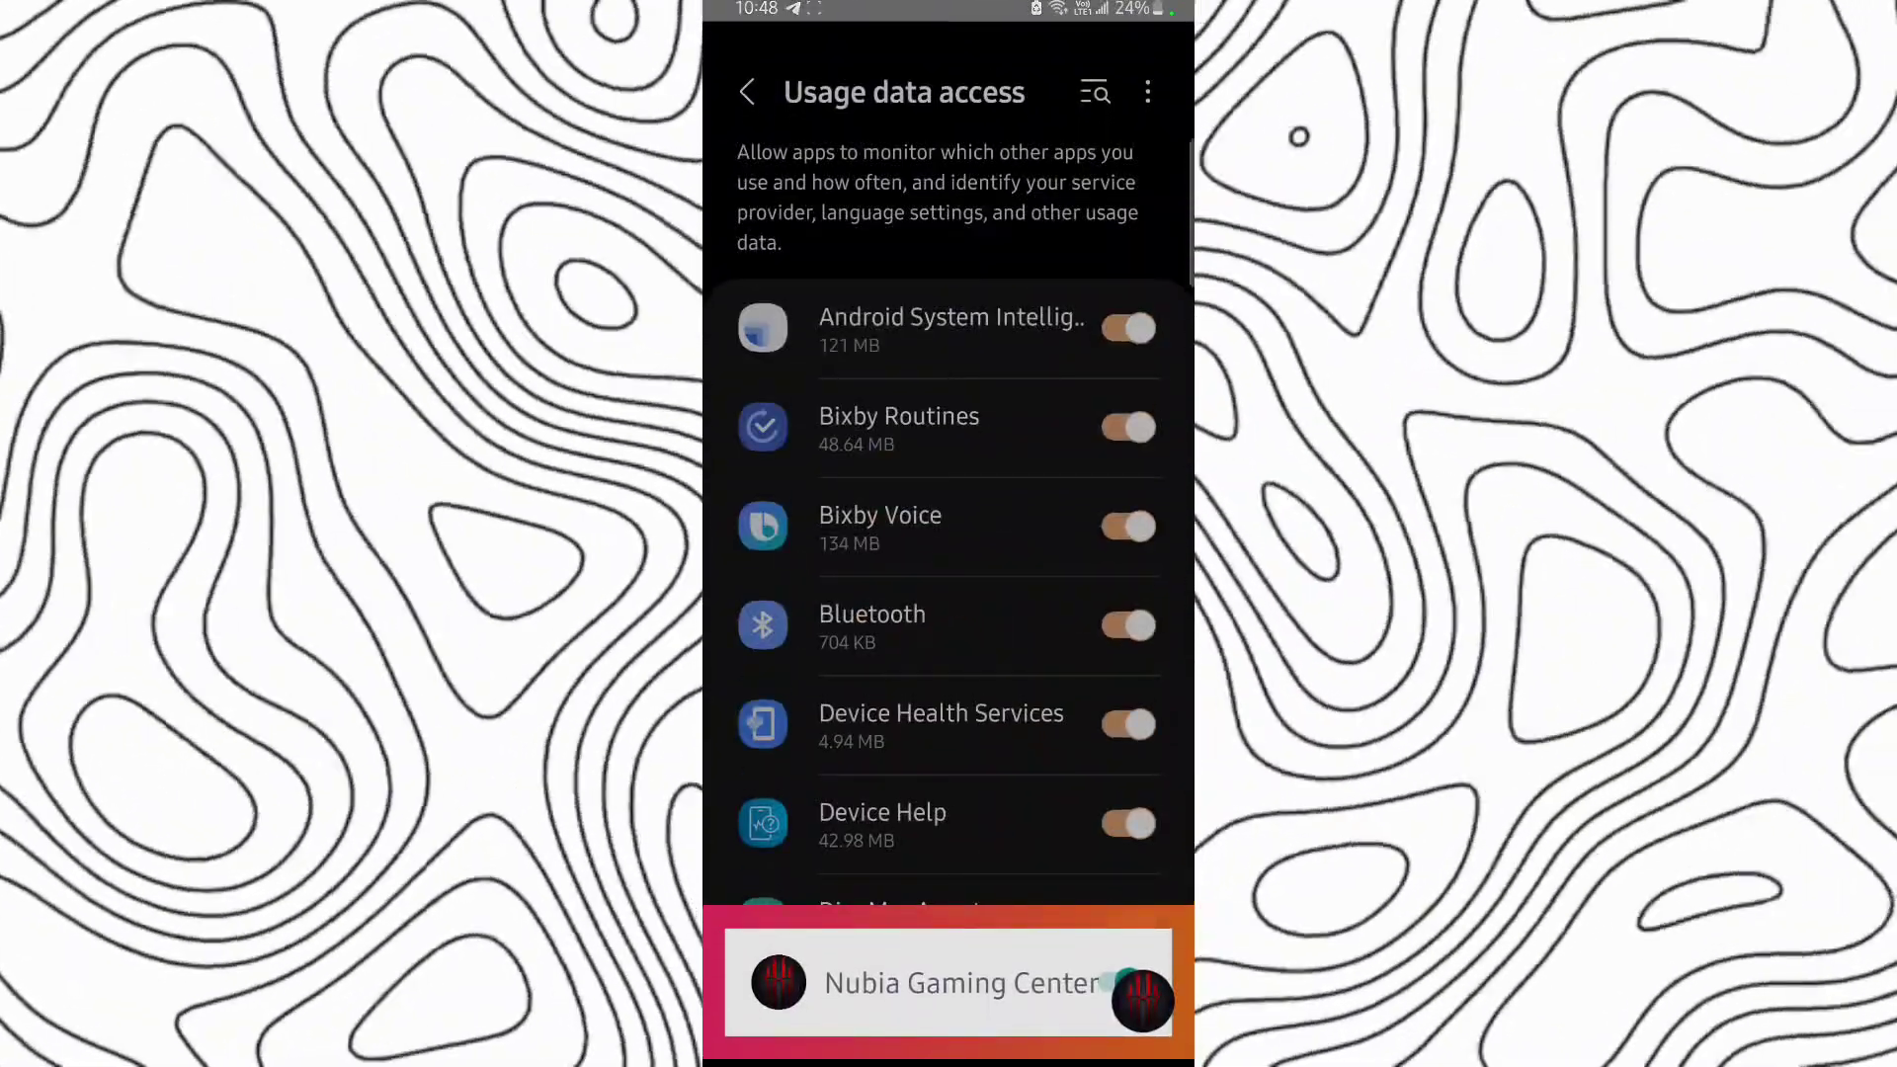
{"action": "scroll", "coordinate": [949, 594], "scroll_direction": "down", "scroll_amount": 10}
{"action": "scroll", "coordinate": [814, 593], "scroll_direction": "up", "scroll_amount": 5}
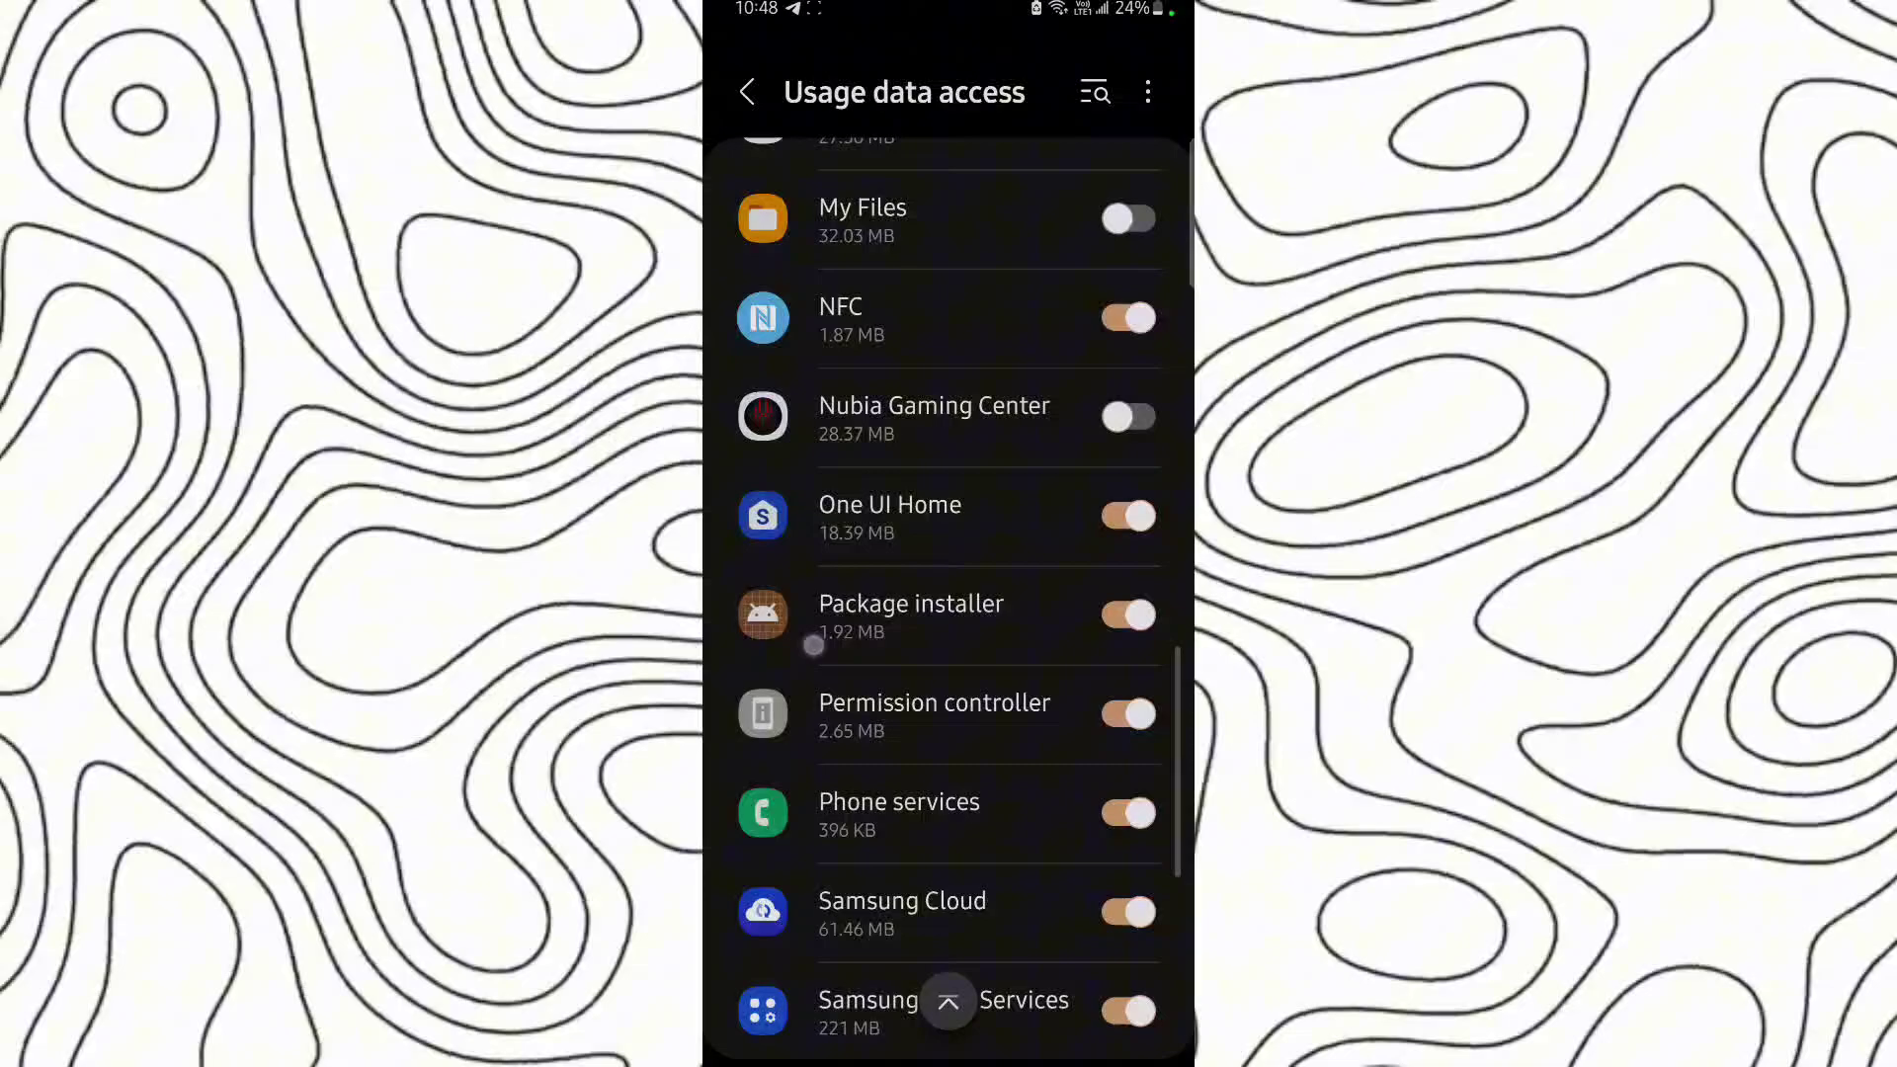
{"action": "scroll", "coordinate": [814, 644], "scroll_direction": "up", "scroll_amount": 10}
{"action": "scroll", "coordinate": [821, 601], "scroll_direction": "up", "scroll_amount": 2}
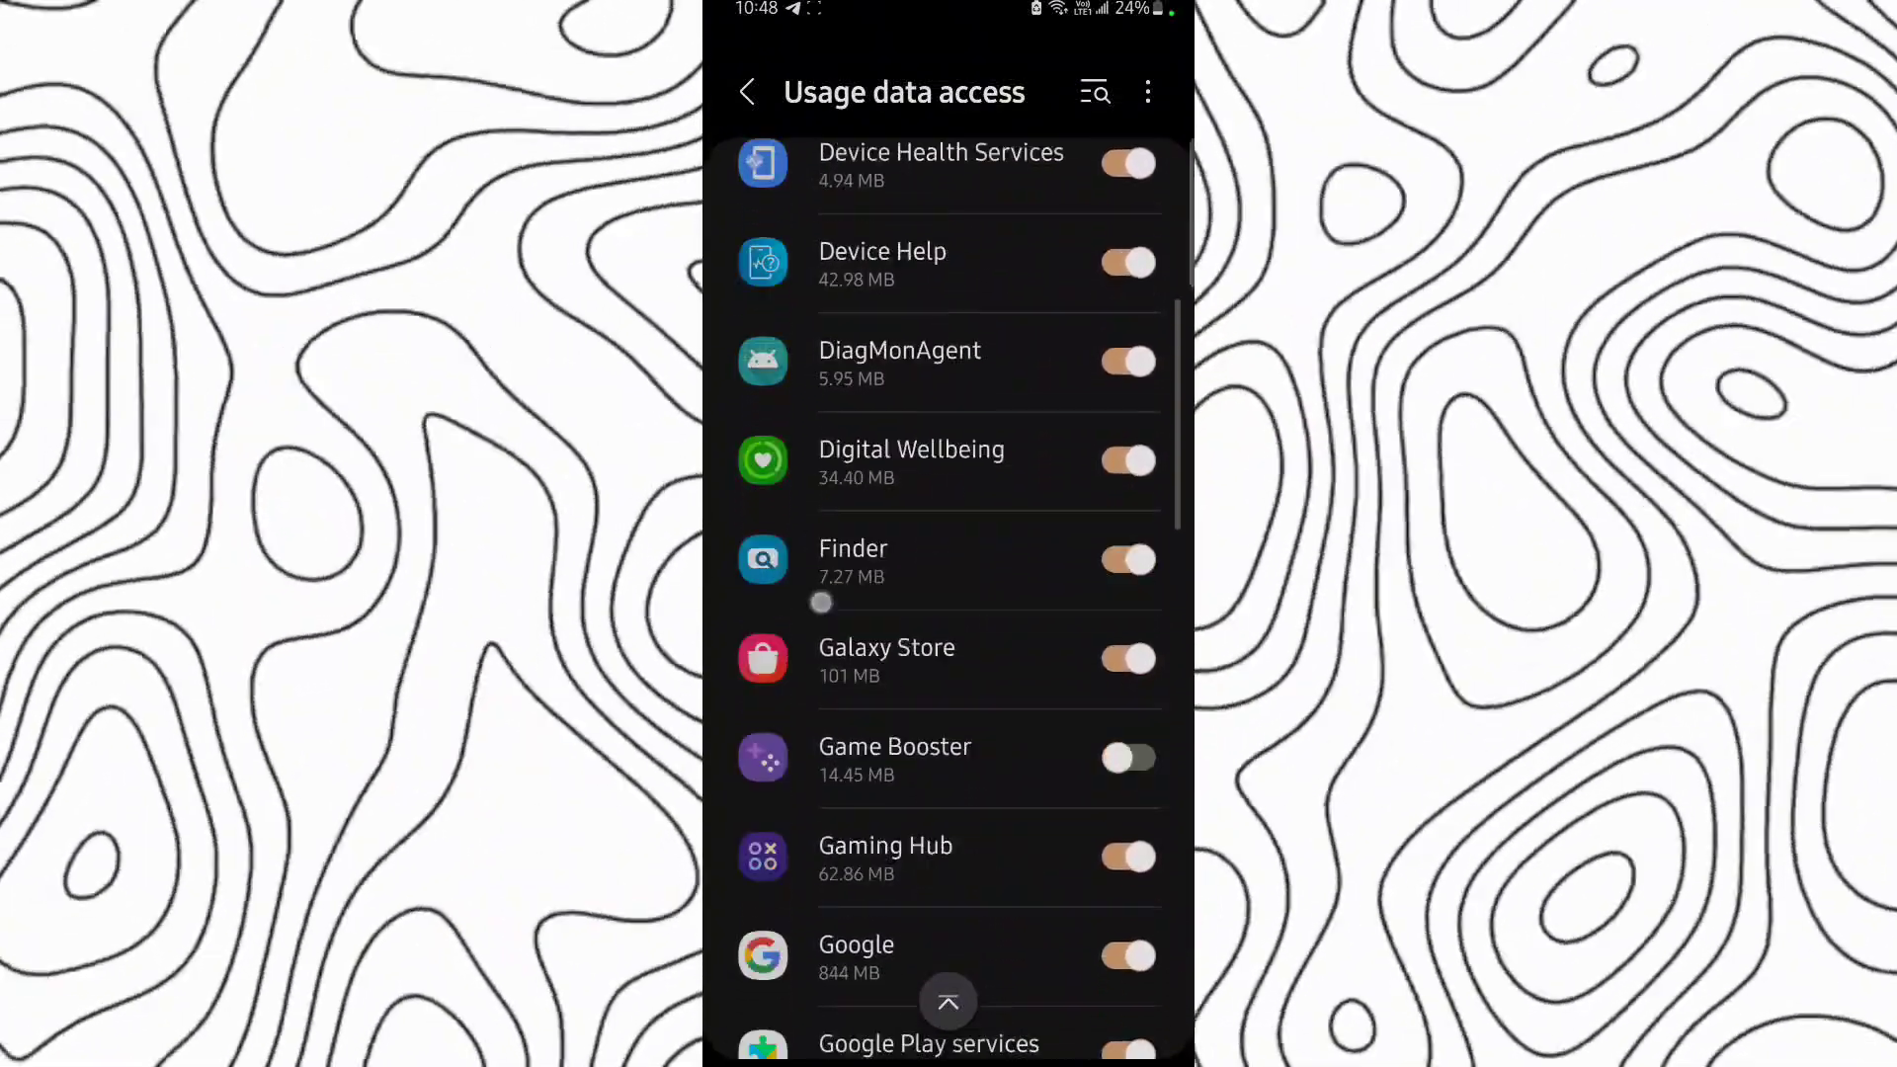
{"action": "scroll", "coordinate": [821, 602], "scroll_direction": "up", "scroll_amount": 5}
{"action": "scroll", "coordinate": [949, 594], "scroll_direction": "down", "scroll_amount": 10}
{"action": "scroll", "coordinate": [948, 593], "scroll_direction": "down", "scroll_amount": 5}
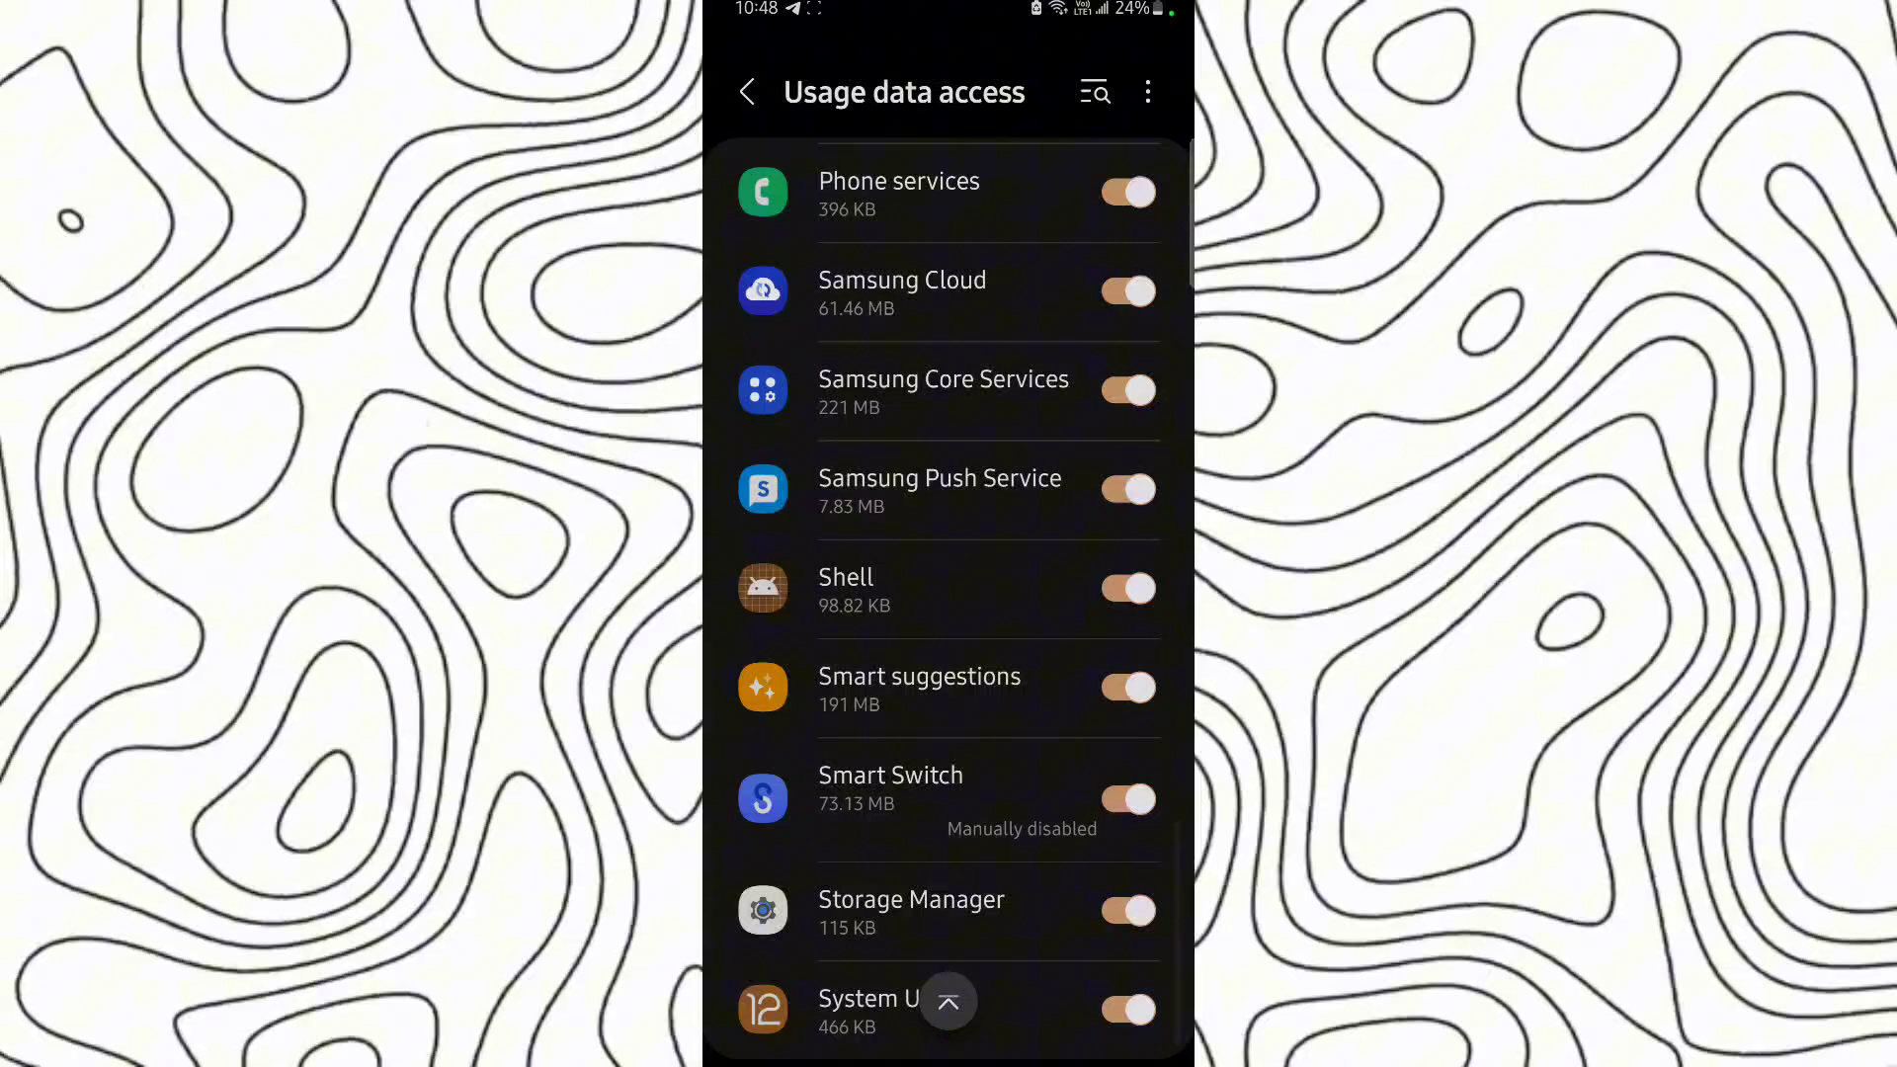
{"action": "scroll", "coordinate": [949, 594], "scroll_direction": "up", "scroll_amount": 5}
{"action": "left_click", "coordinate": [1093, 348]}
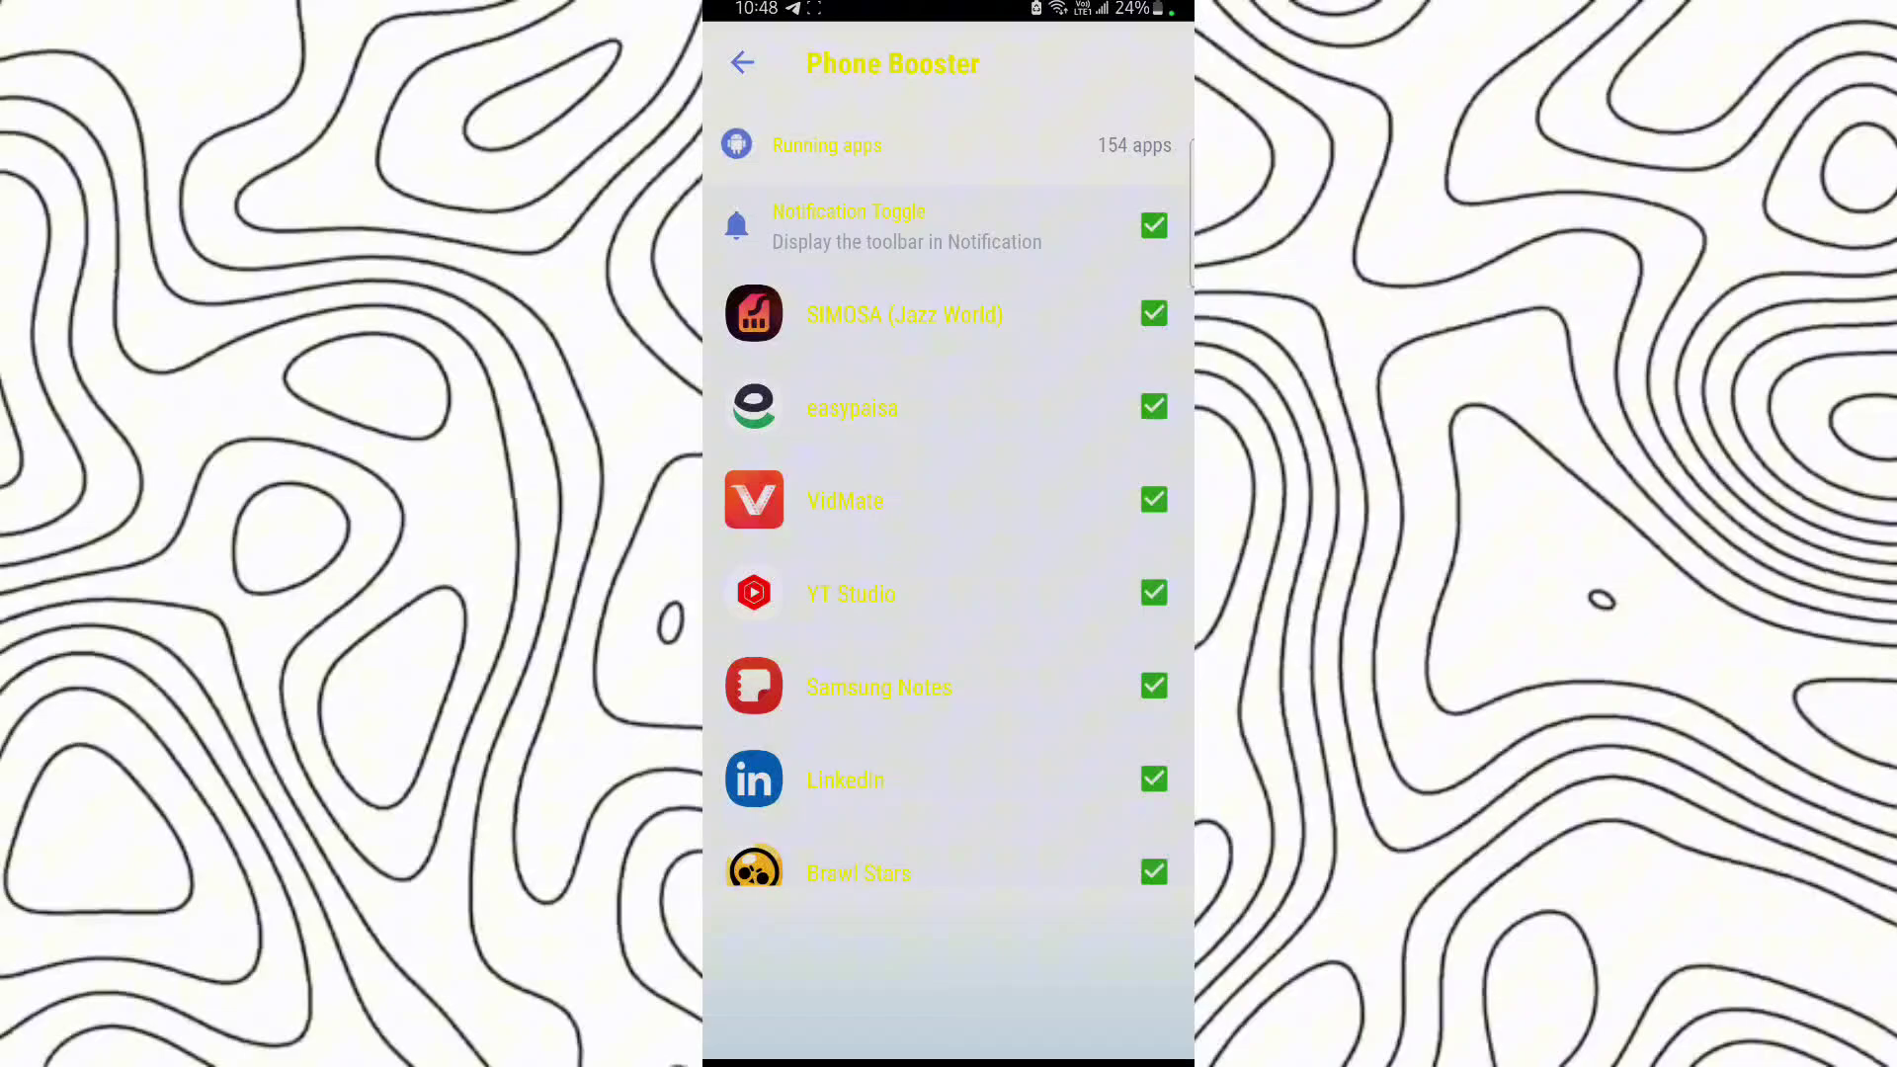
Boost RAM by closing running apps, then run the junk scan with file access allowed and expand Cache Junk.
{"action": "left_click", "coordinate": [985, 985]}
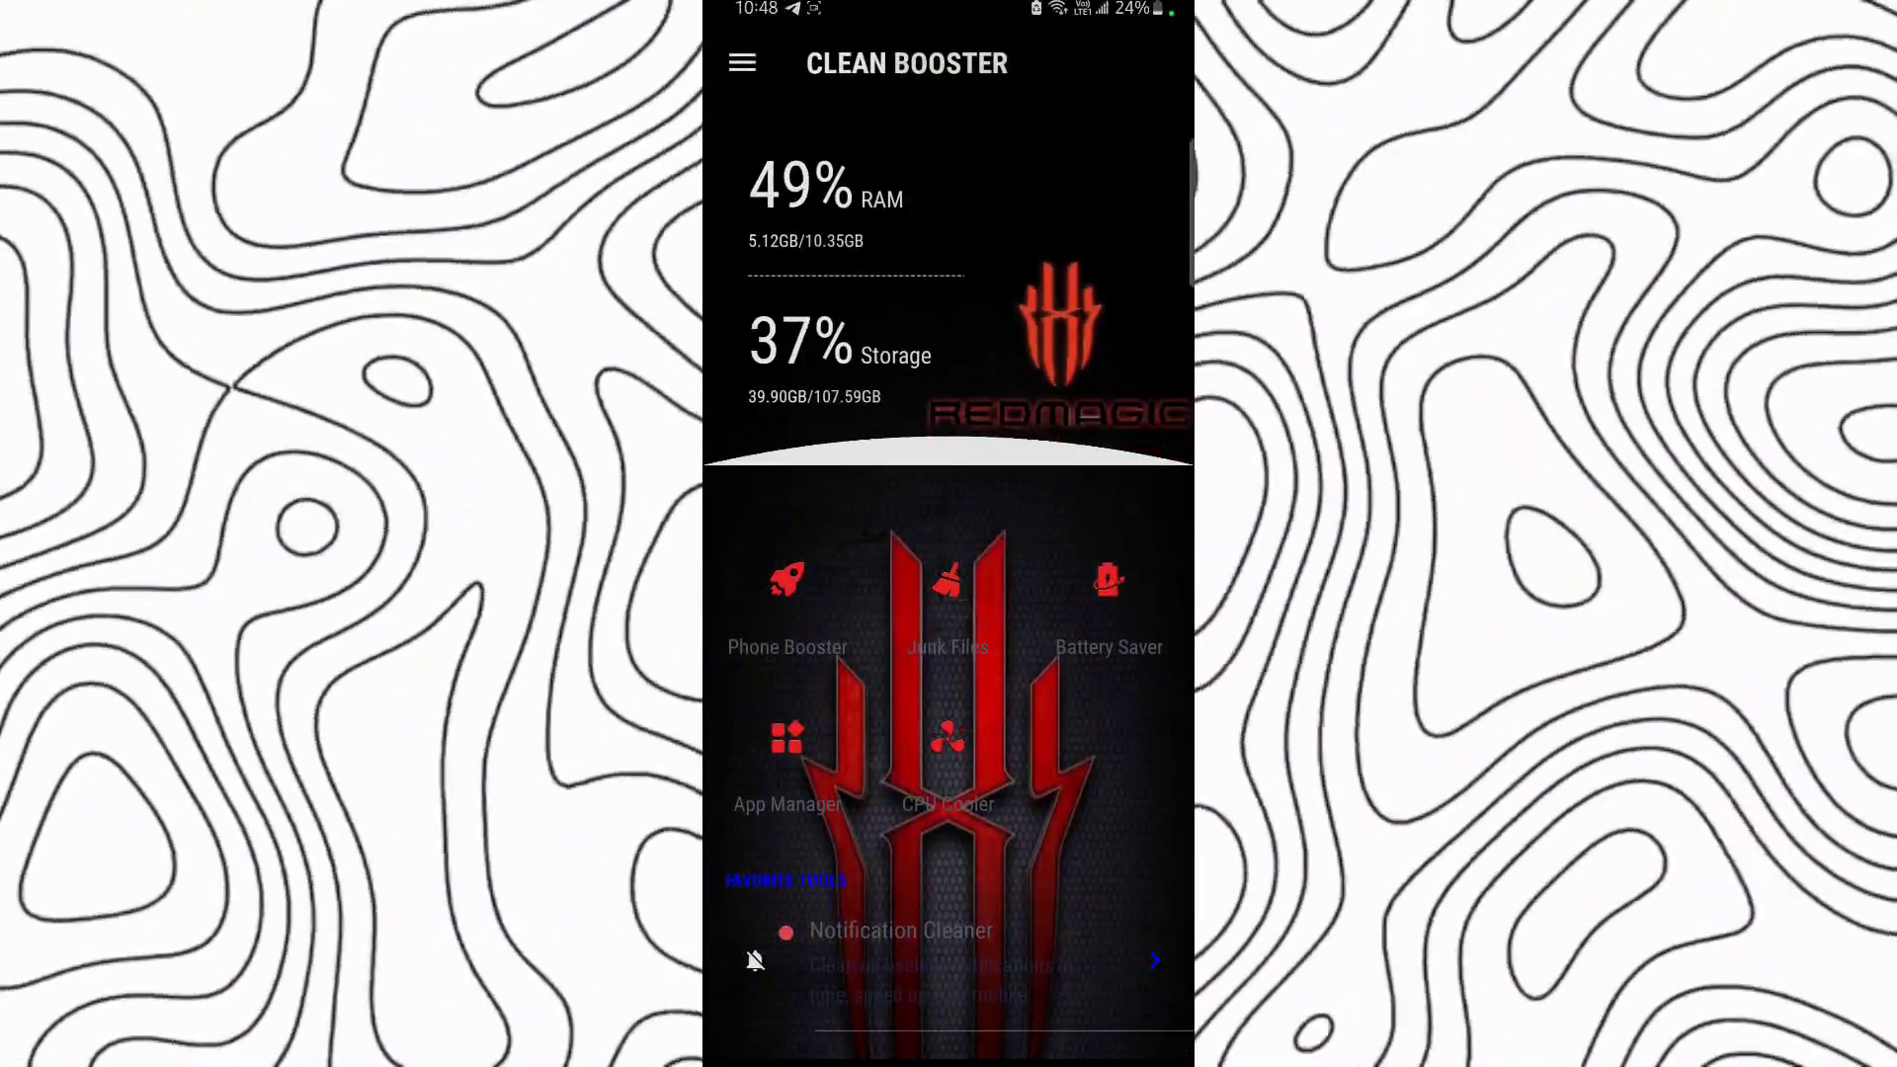
{"action": "left_click", "coordinate": [1110, 593]}
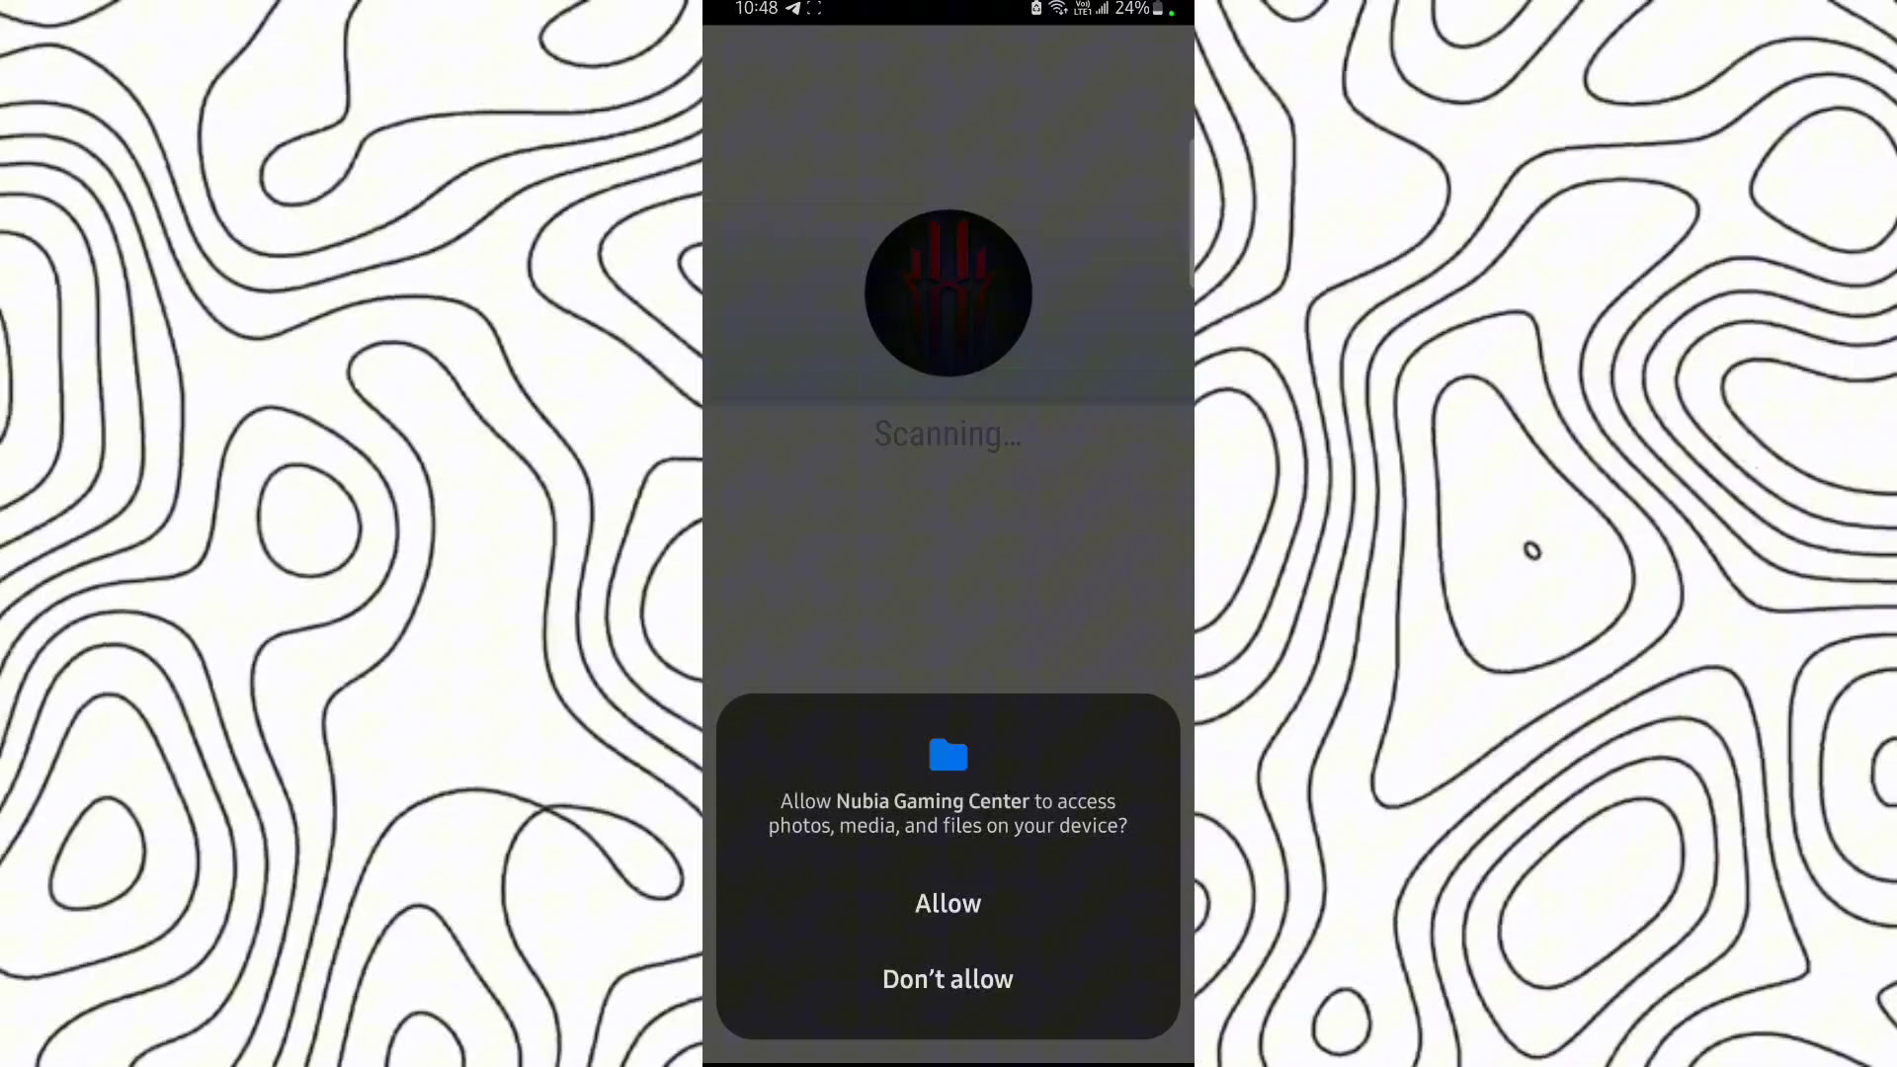
{"action": "left_click", "coordinate": [919, 903]}
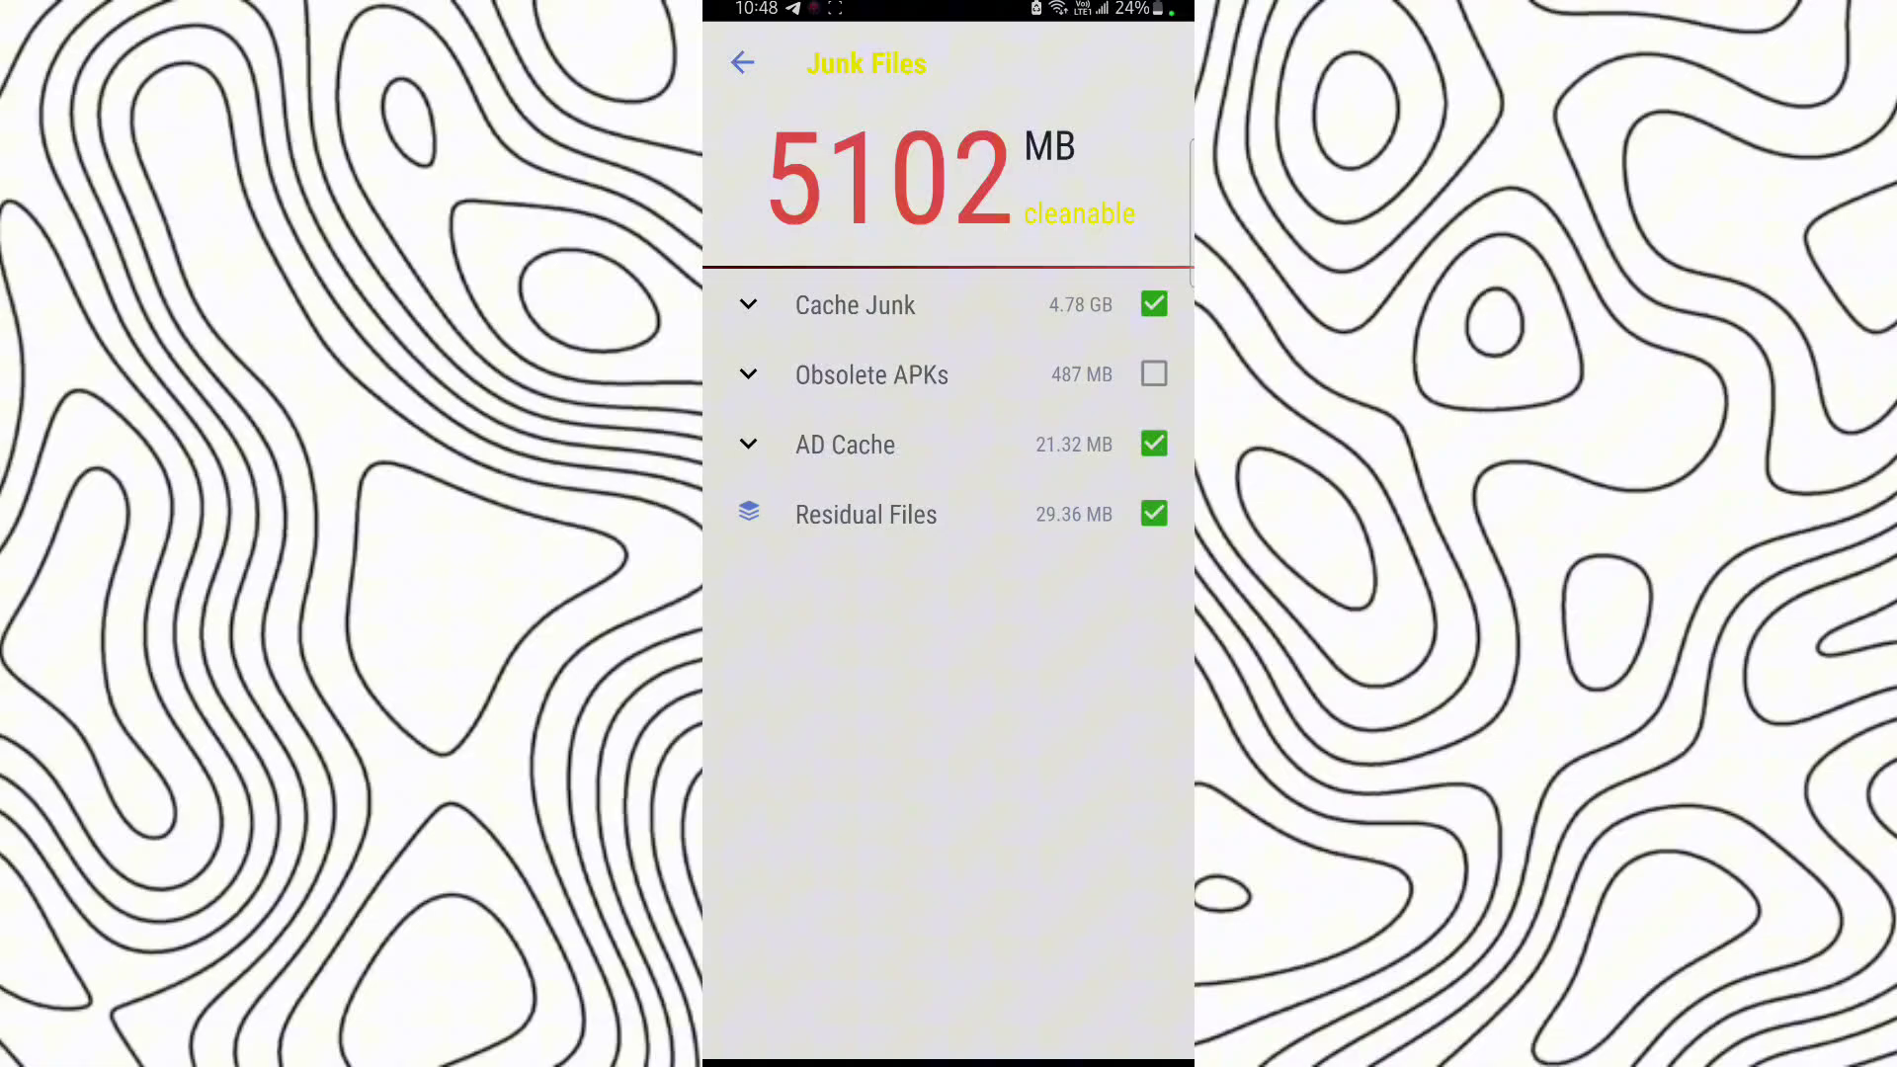
{"action": "left_click", "coordinate": [856, 304]}
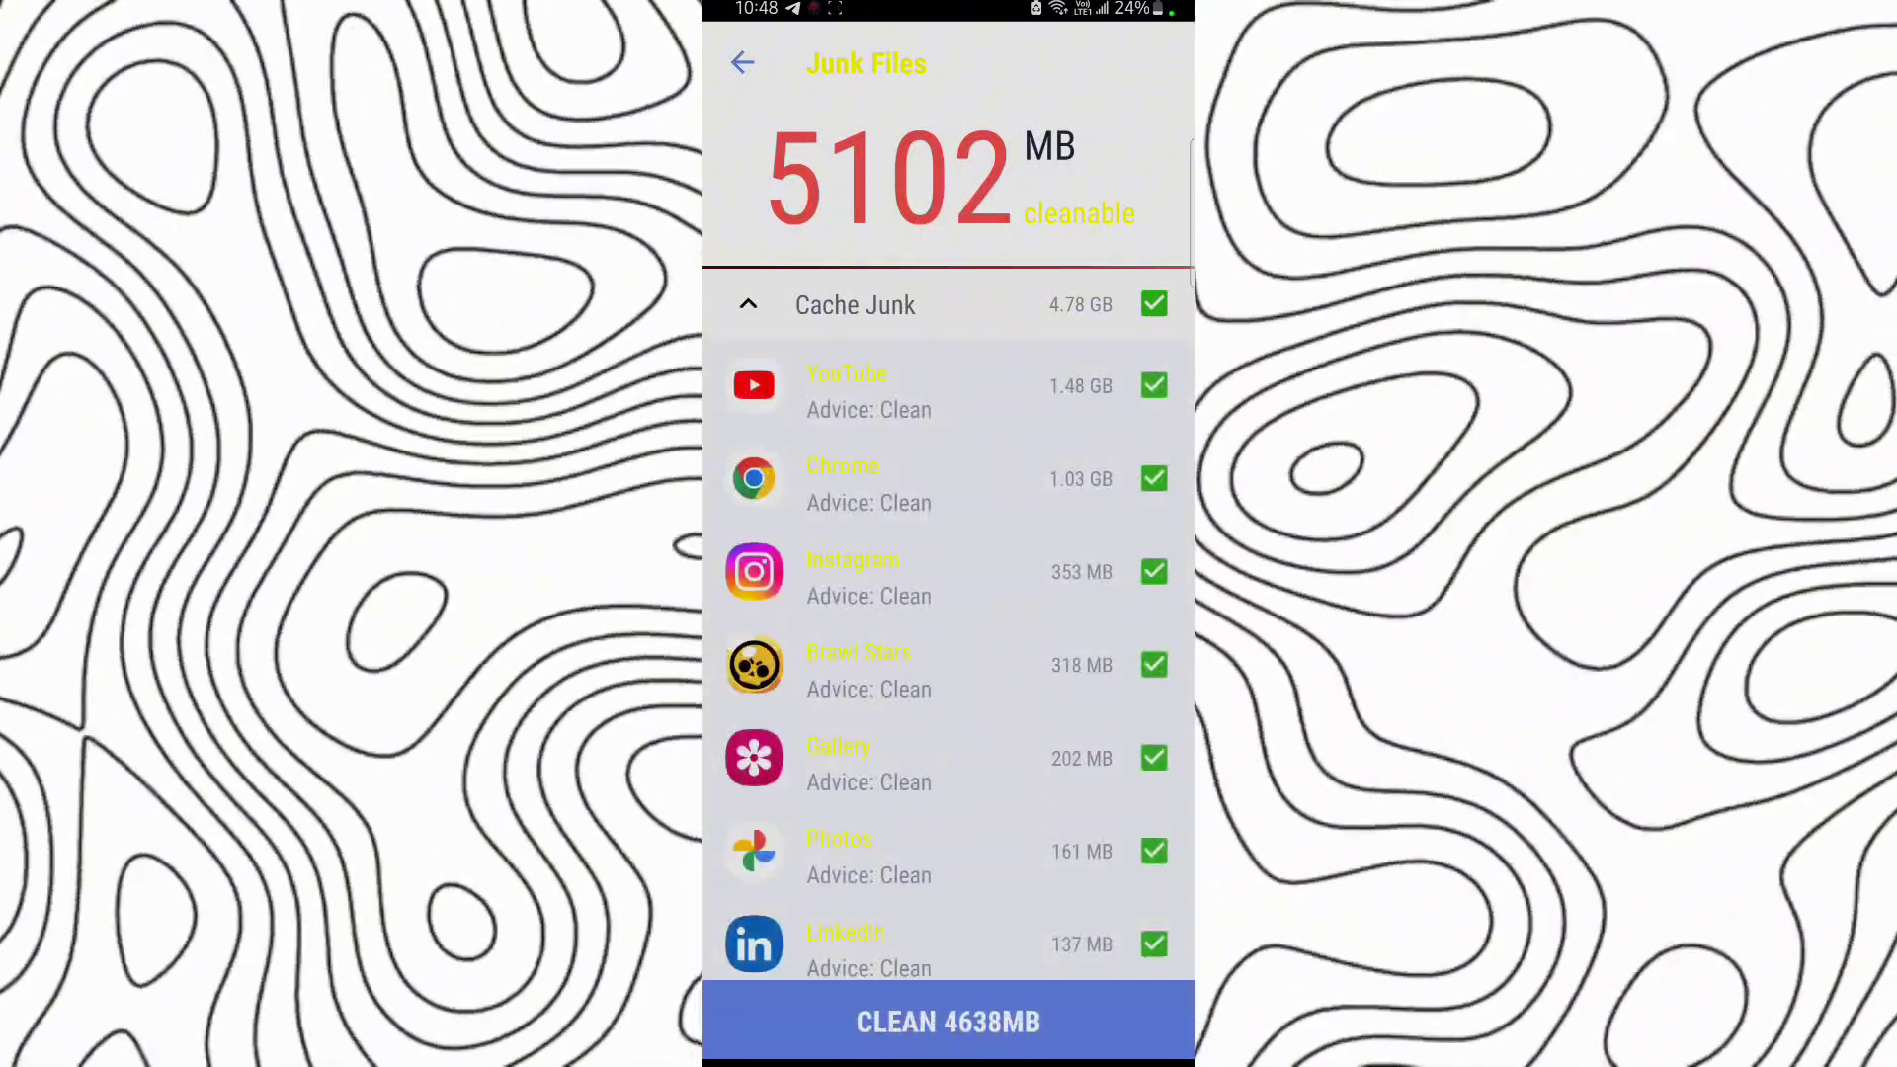
Review the Battery Saver results and return to the Clean Booster dashboard.
{"action": "left_click", "coordinate": [743, 62]}
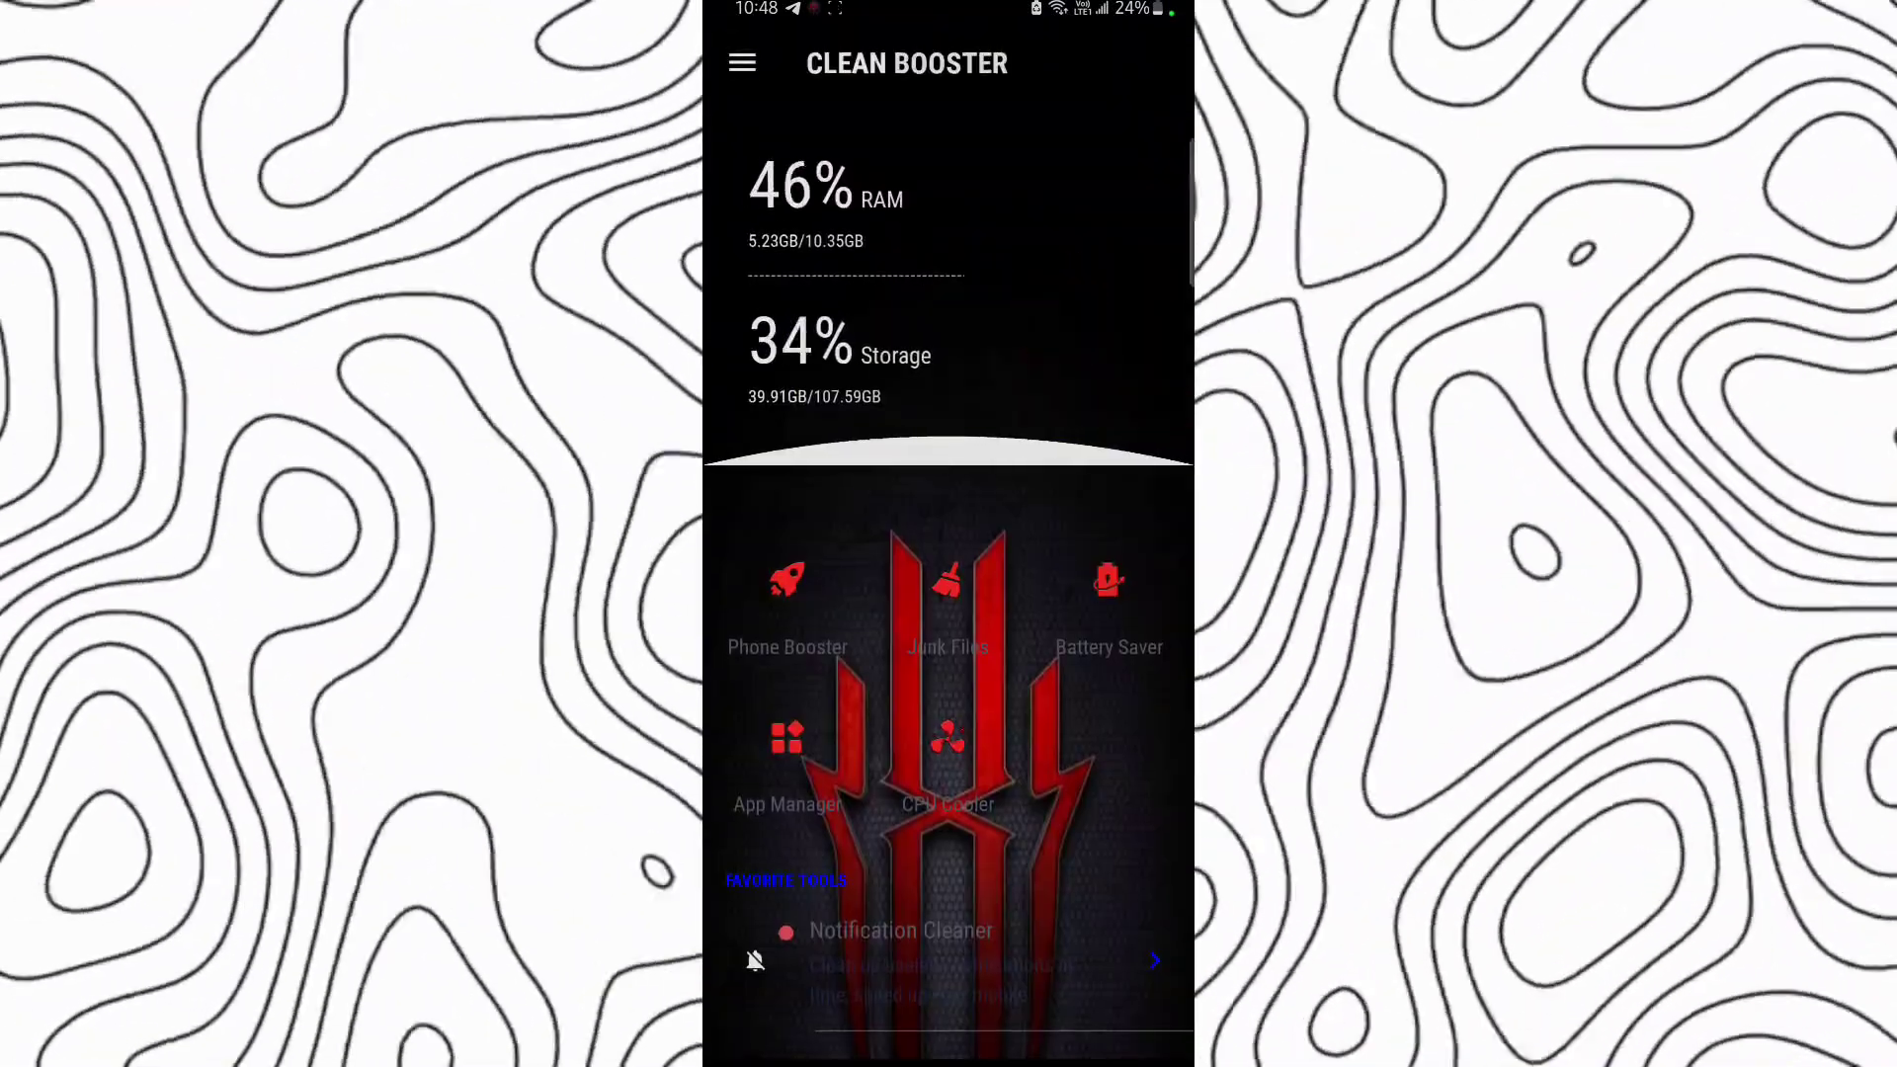
{"action": "left_click", "coordinate": [1109, 593]}
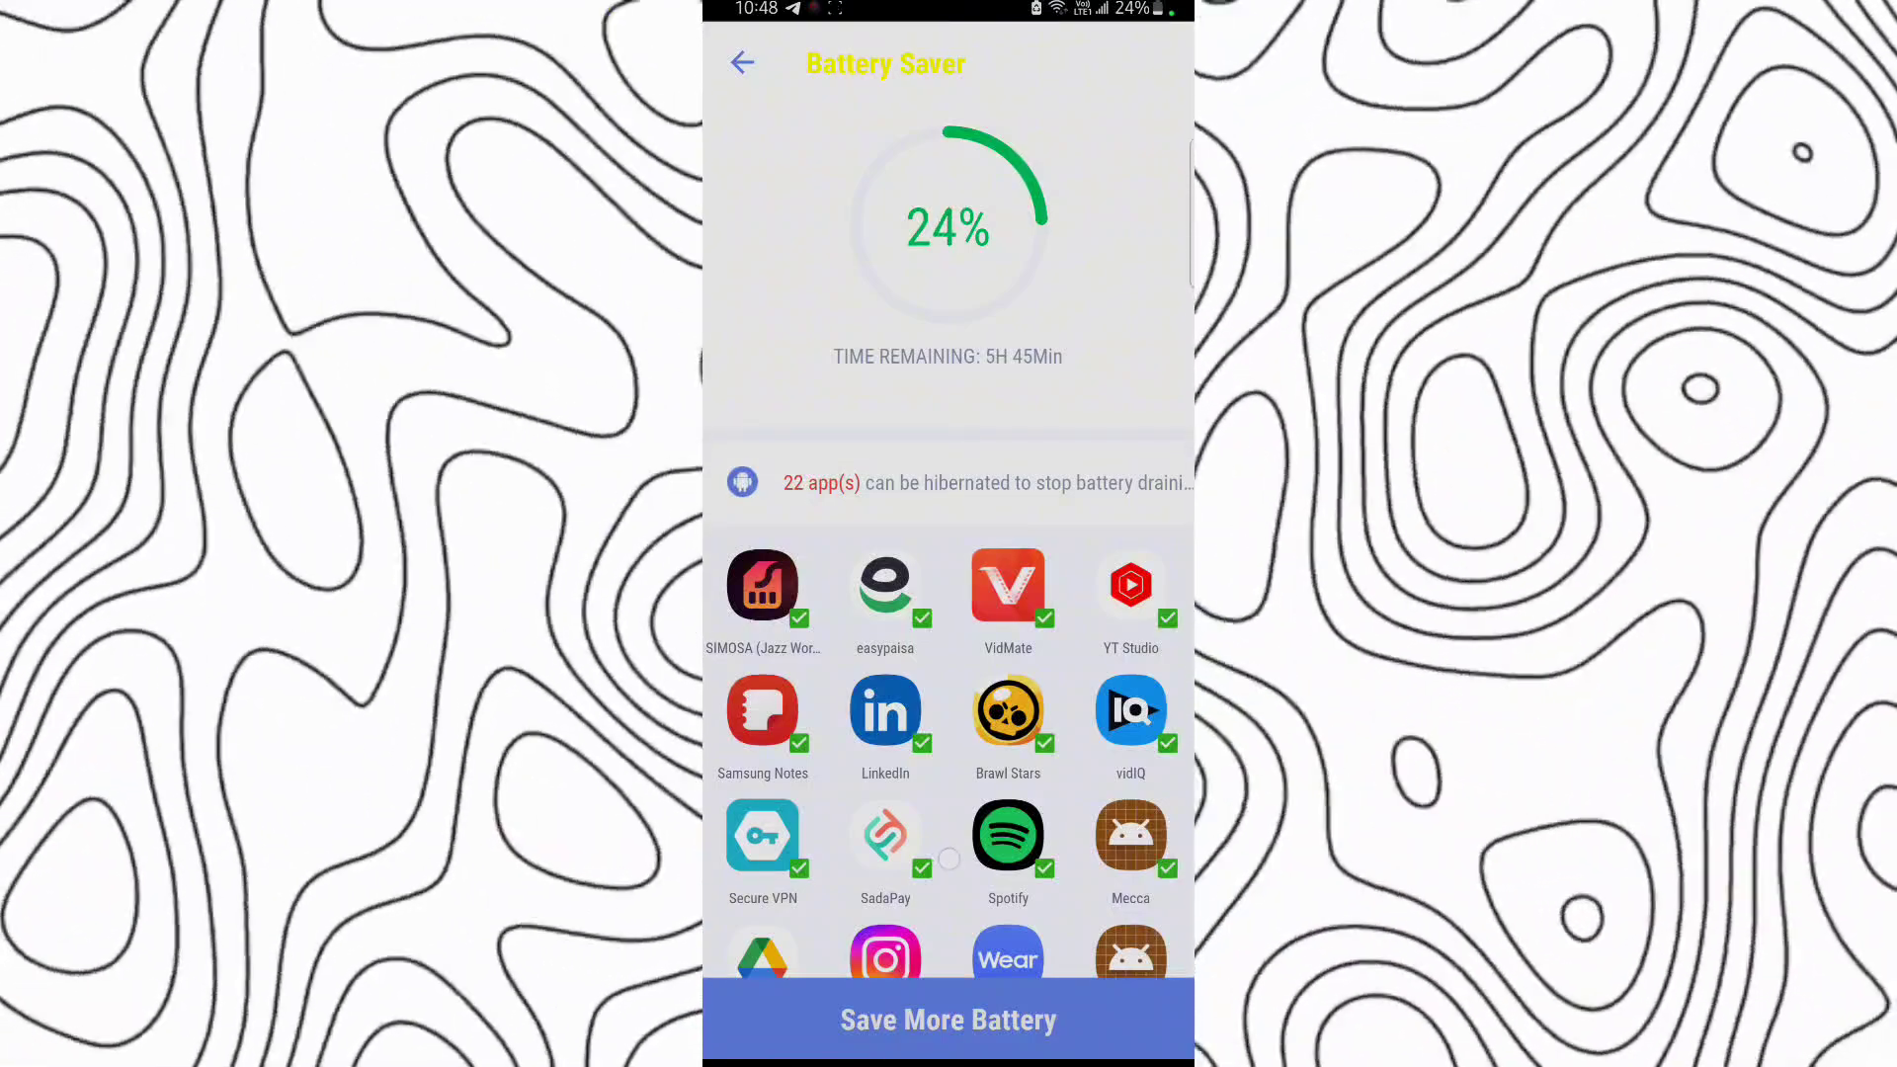
{"action": "scroll", "coordinate": [949, 742], "scroll_direction": "down", "scroll_amount": 3}
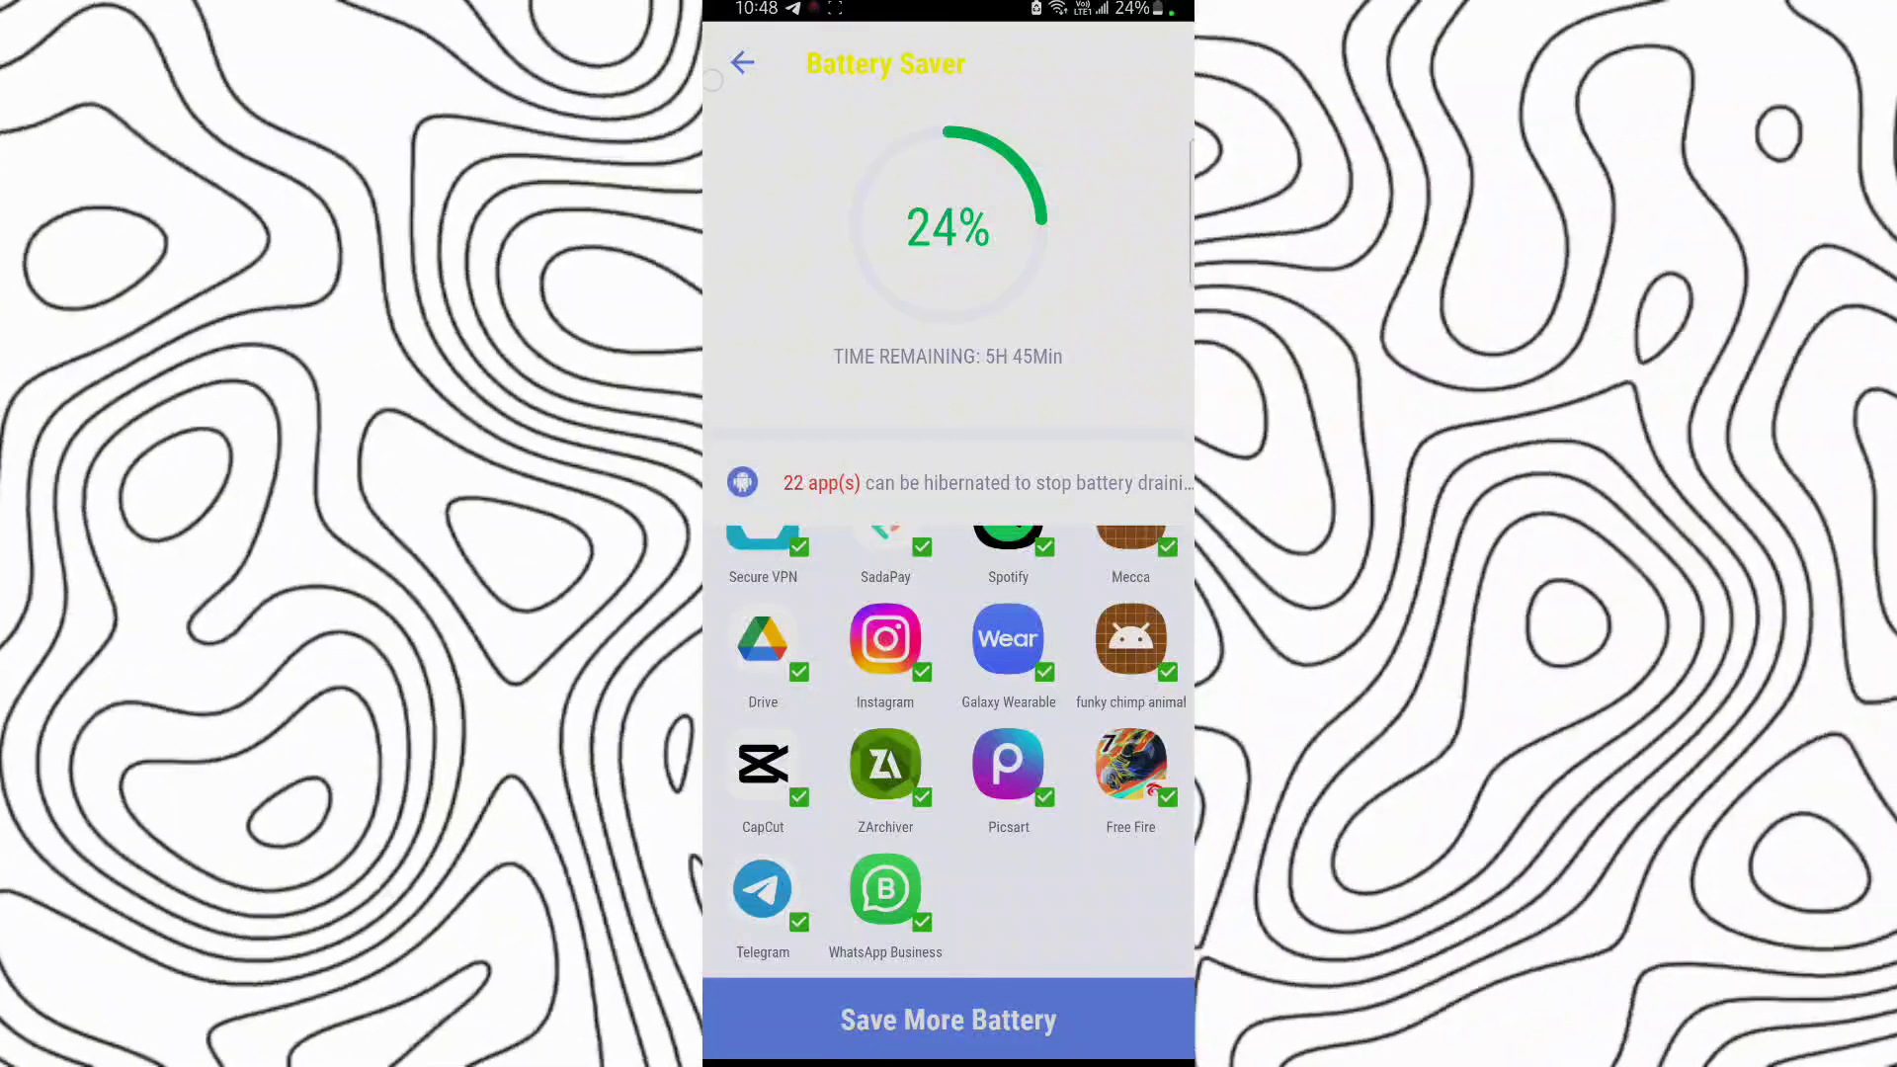
{"action": "left_click", "coordinate": [743, 62]}
{"action": "scroll", "coordinate": [949, 578], "scroll_direction": "down", "scroll_amount": 1}
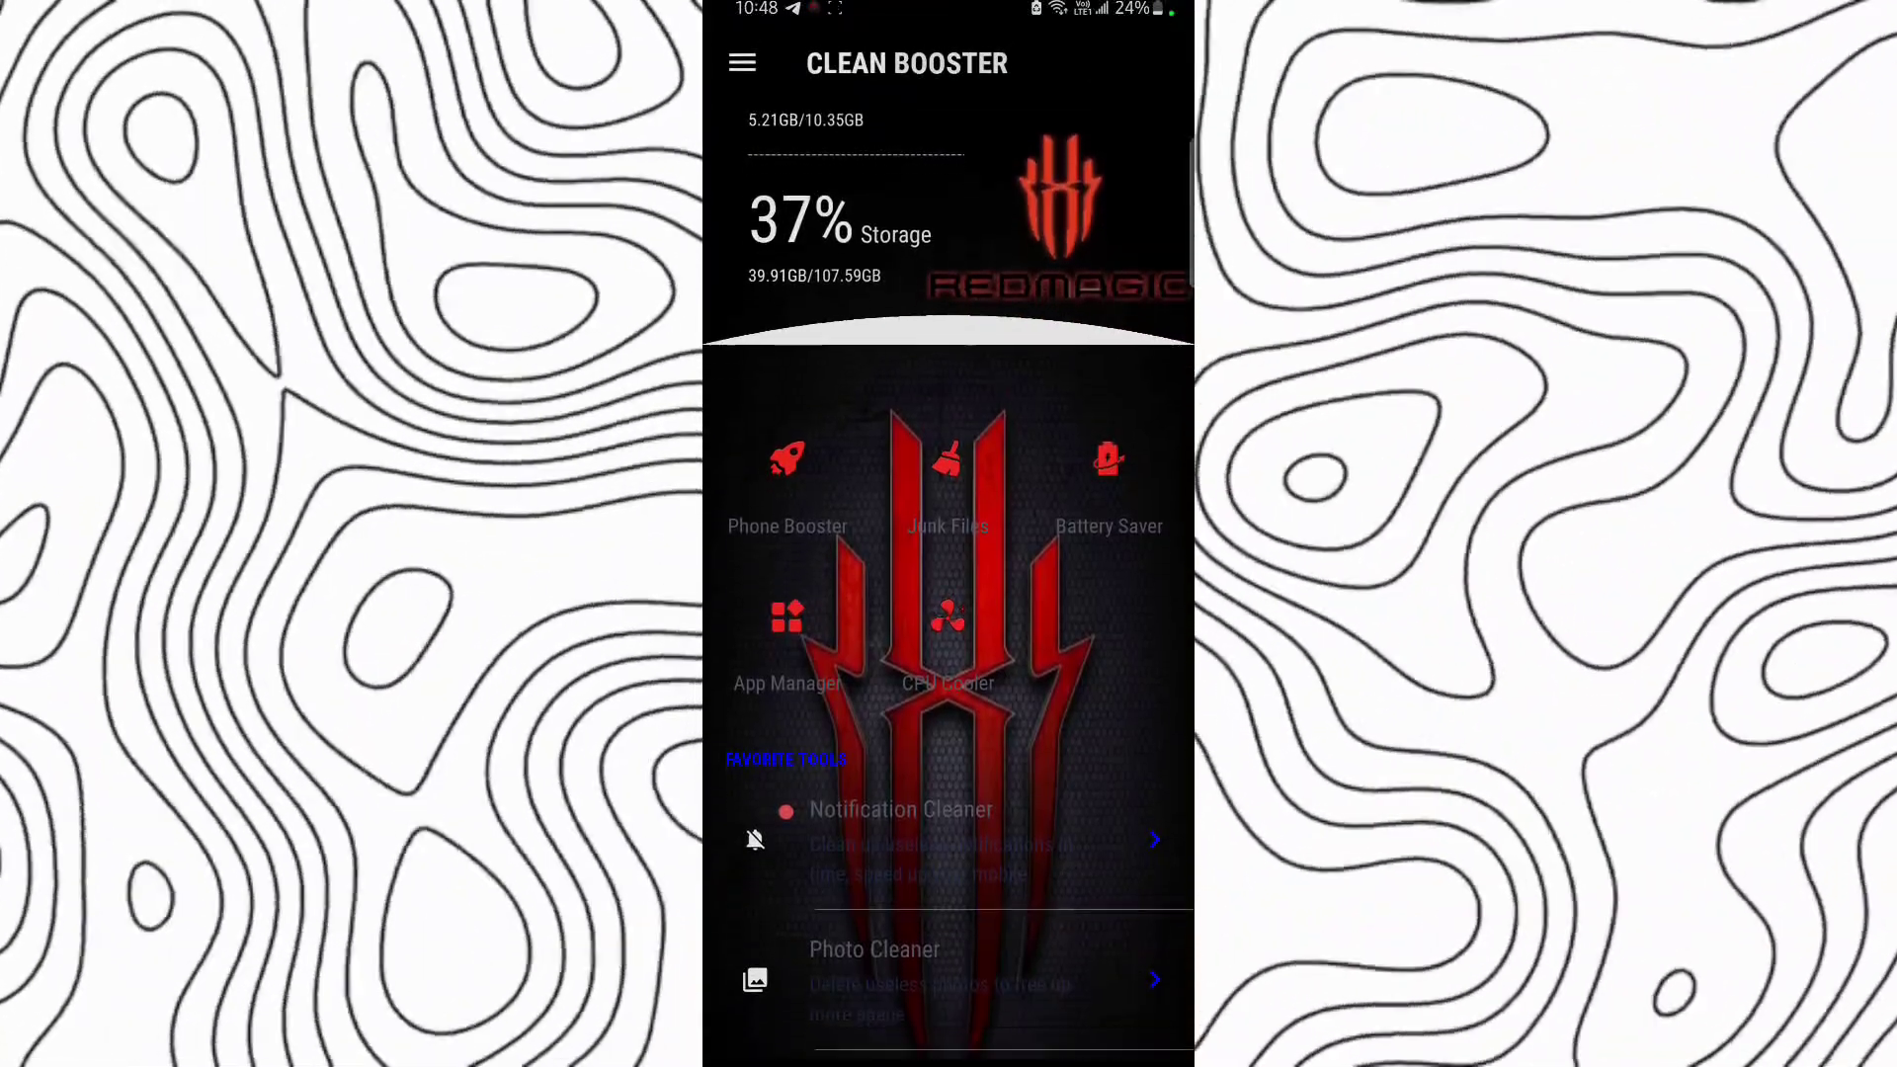
Run the CPU Cooler's Cool Down, stopping overheating apps to drop temperature 9.9°F.
{"action": "left_click", "coordinate": [949, 611]}
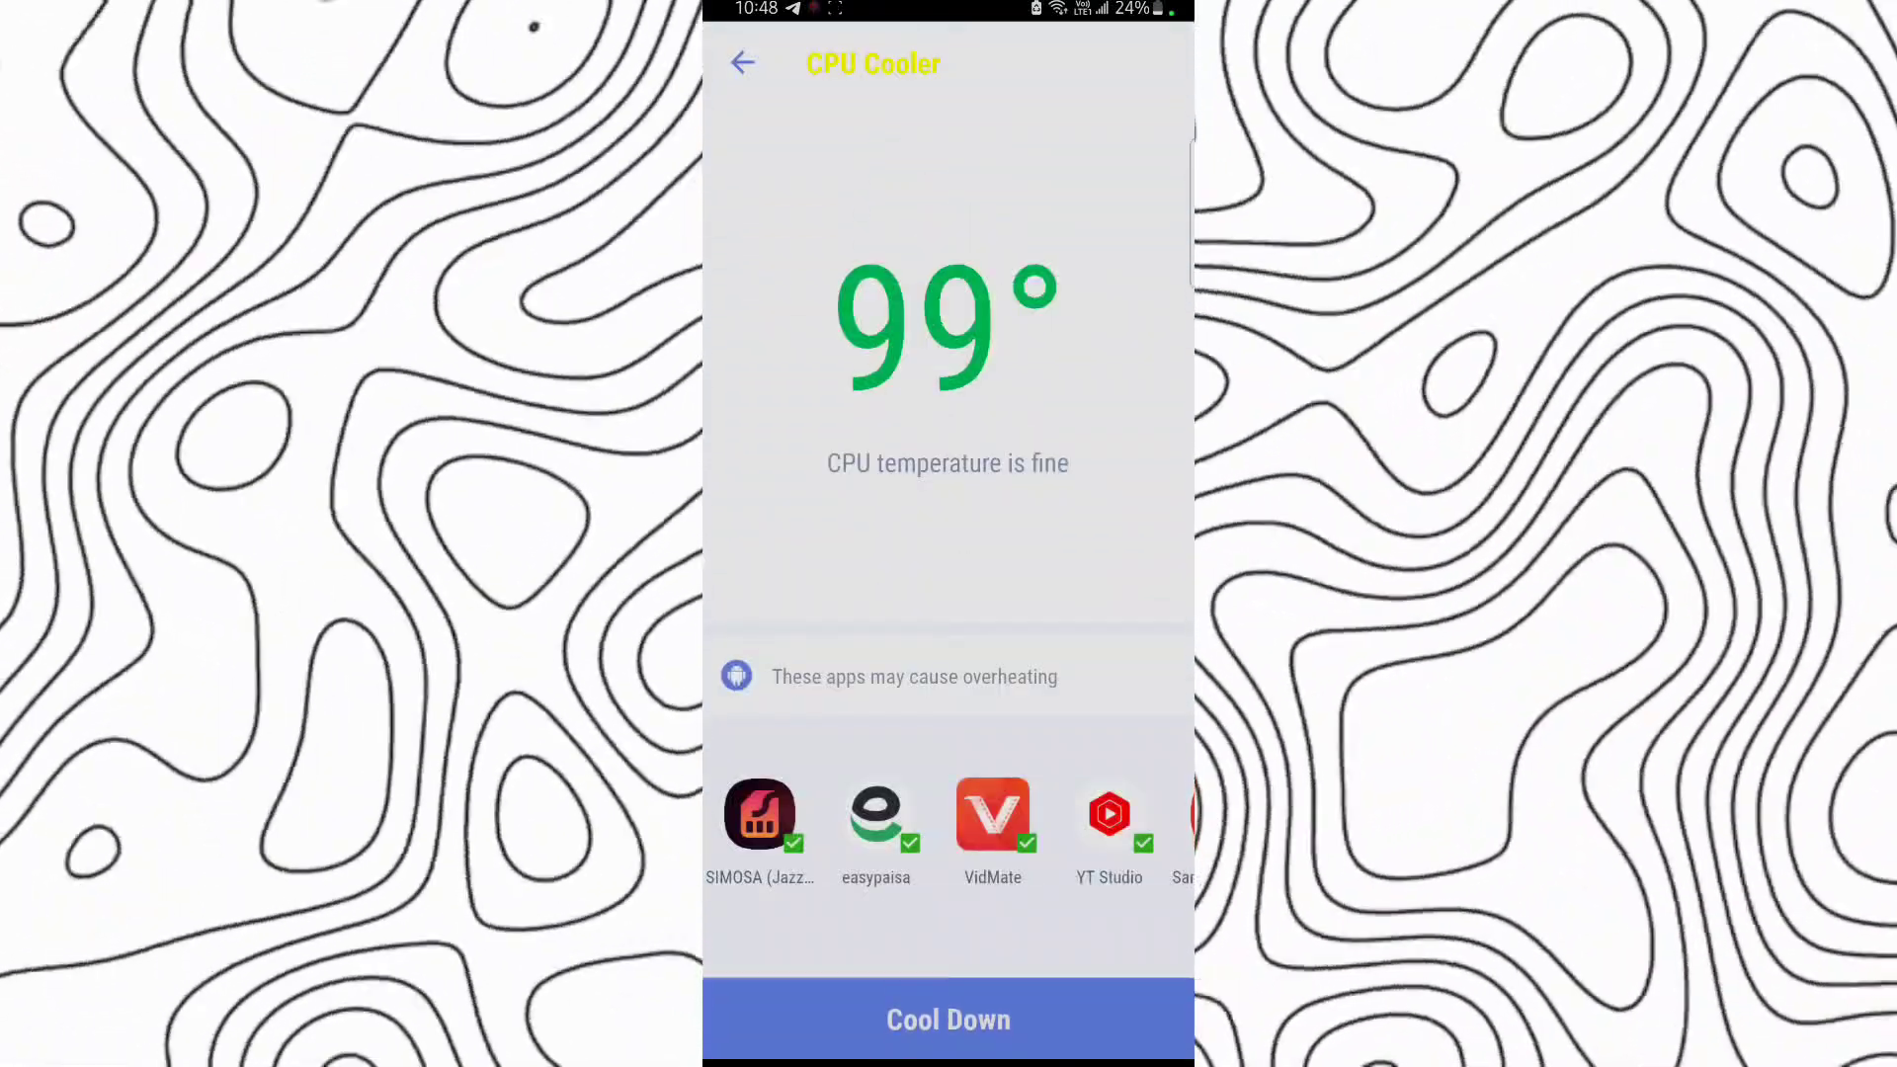
{"action": "left_click", "coordinate": [949, 1020]}
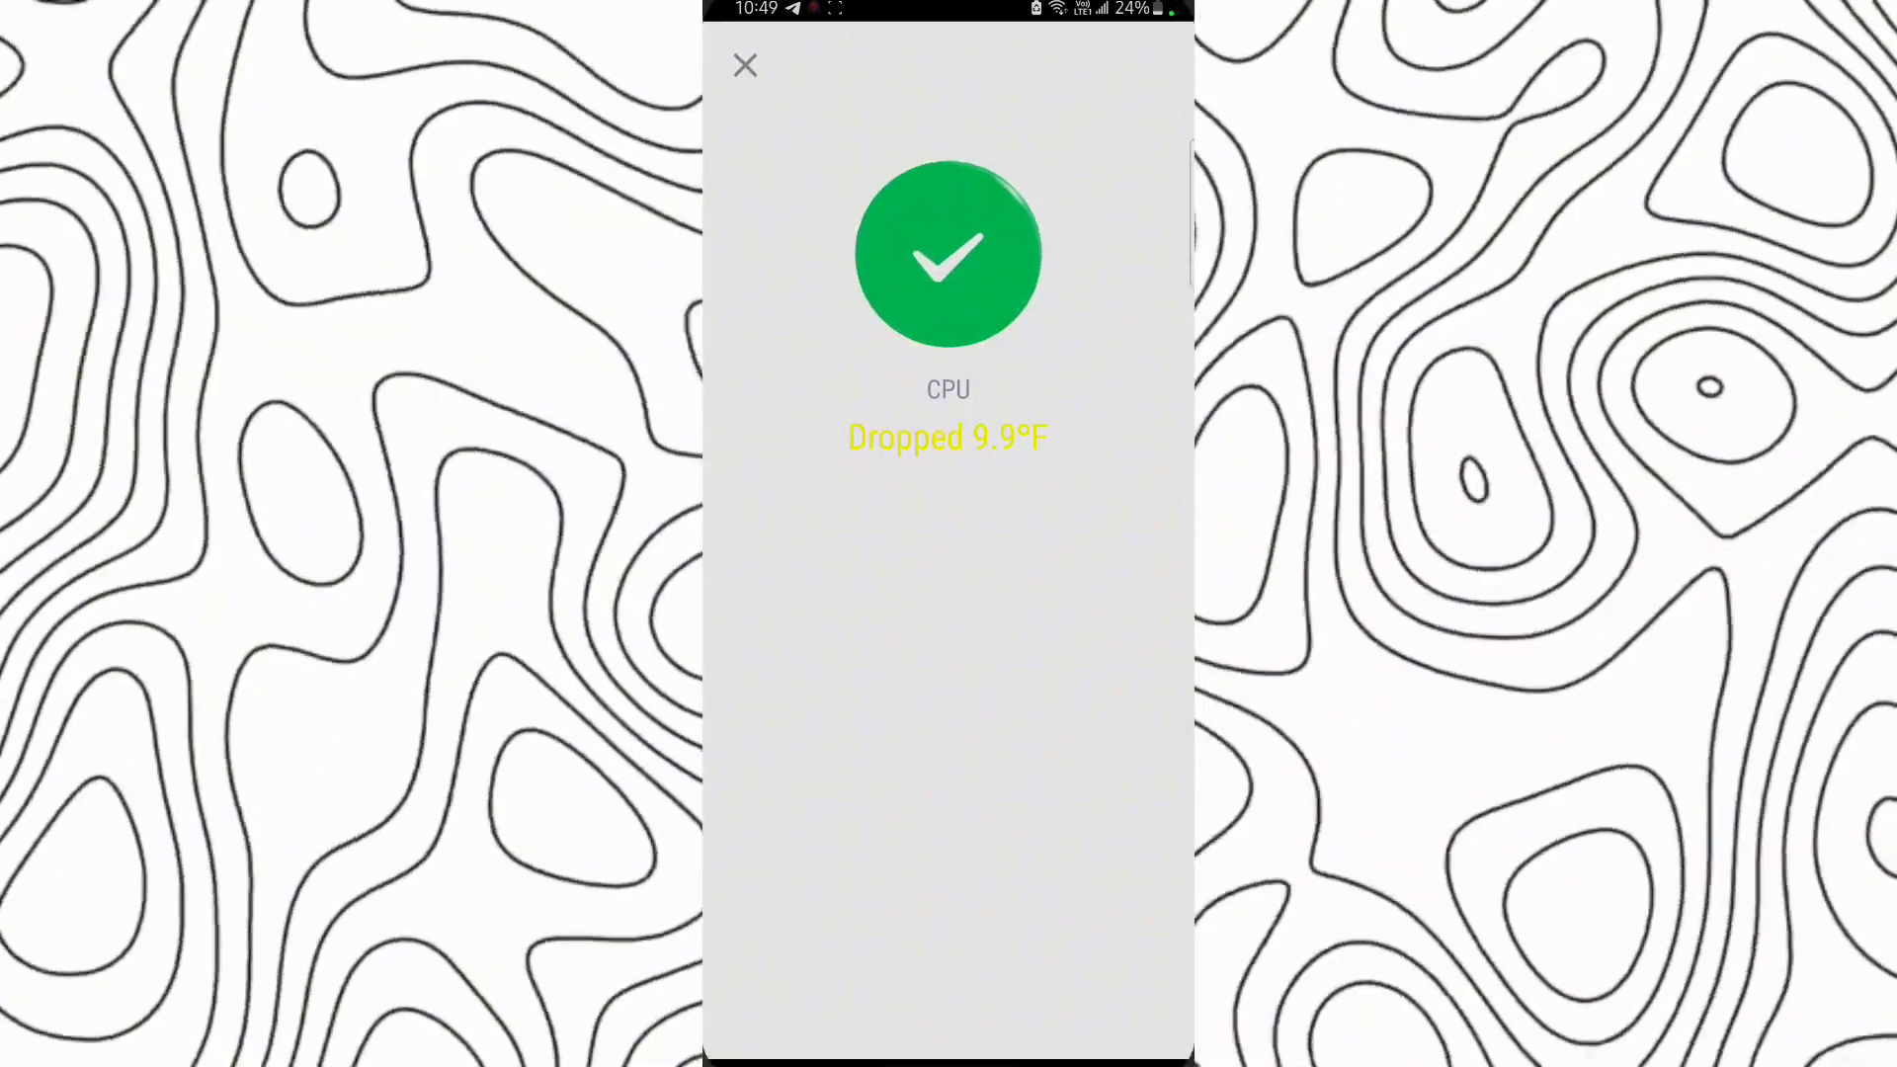
Visit Notification Cleaner and the side menu's One-Tap Boost, cancel its prompt, and go Home.
{"action": "left_click", "coordinate": [719, 66]}
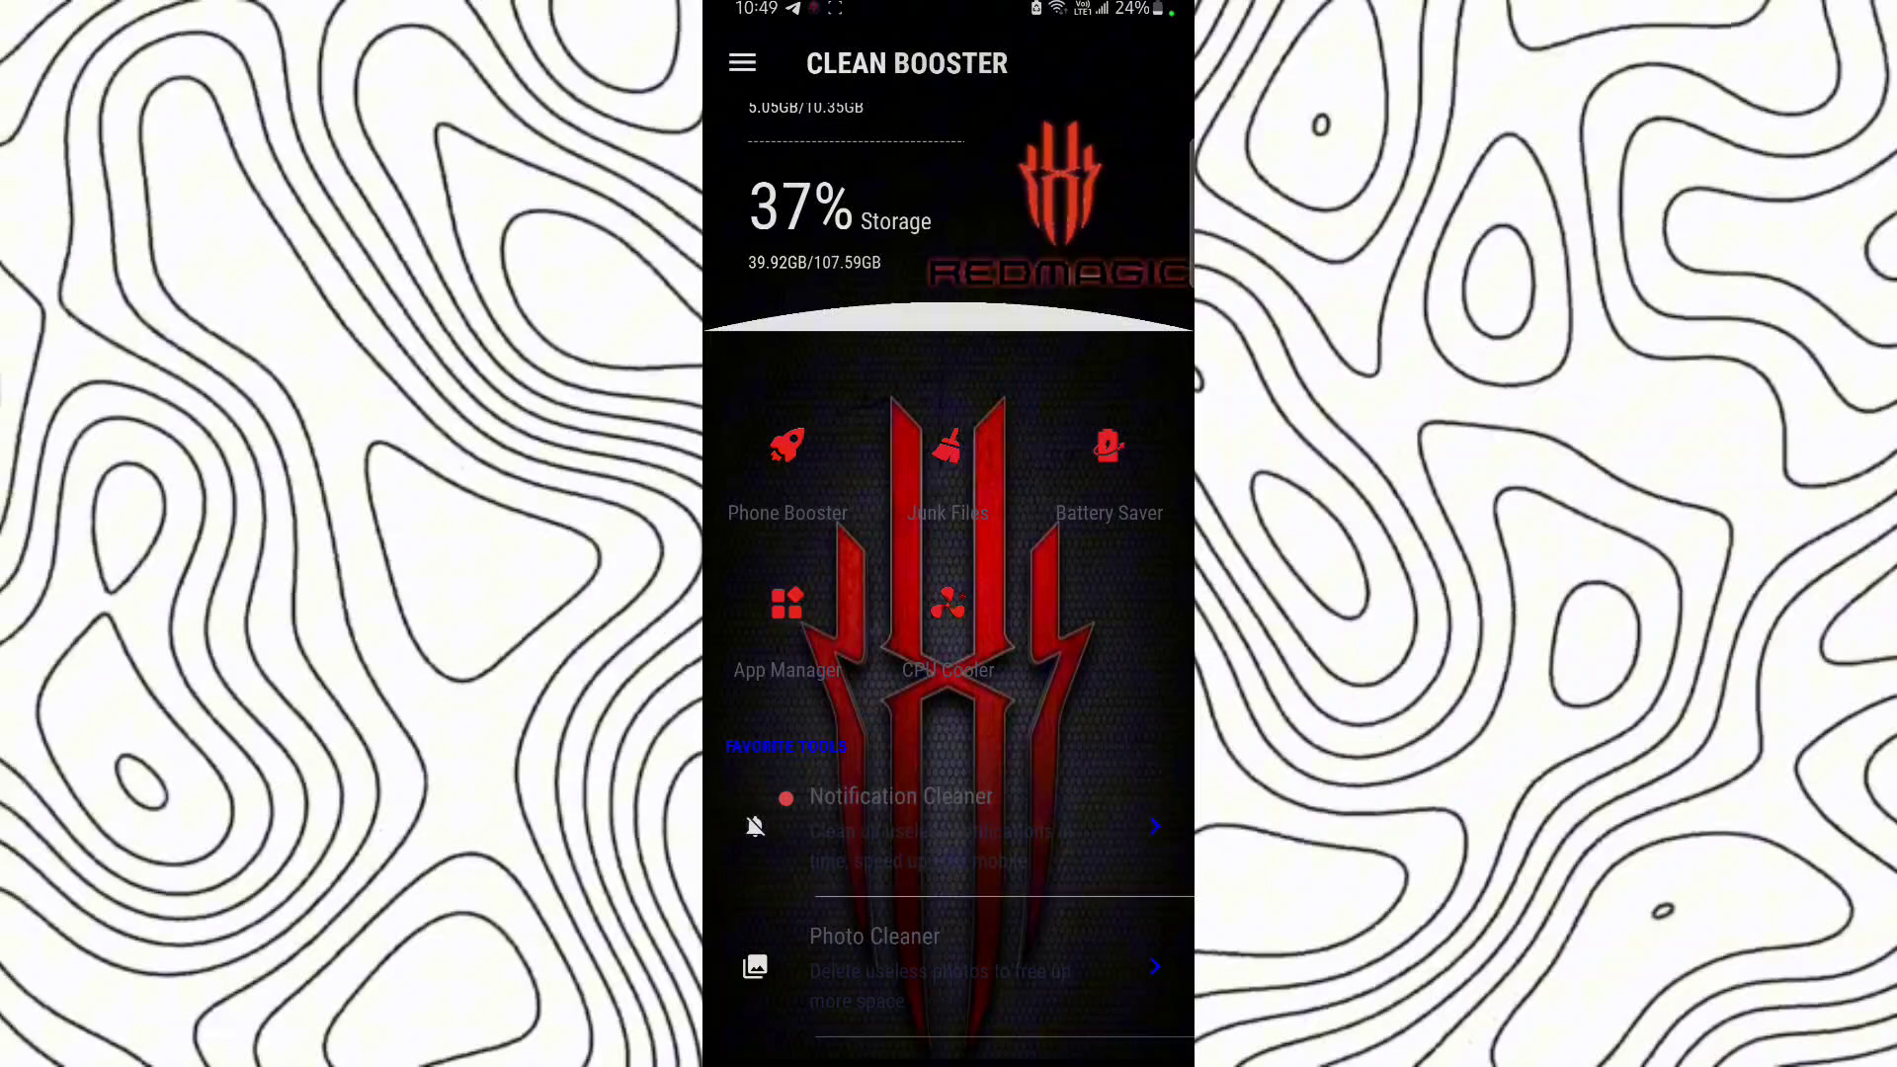
{"action": "left_click", "coordinate": [901, 801]}
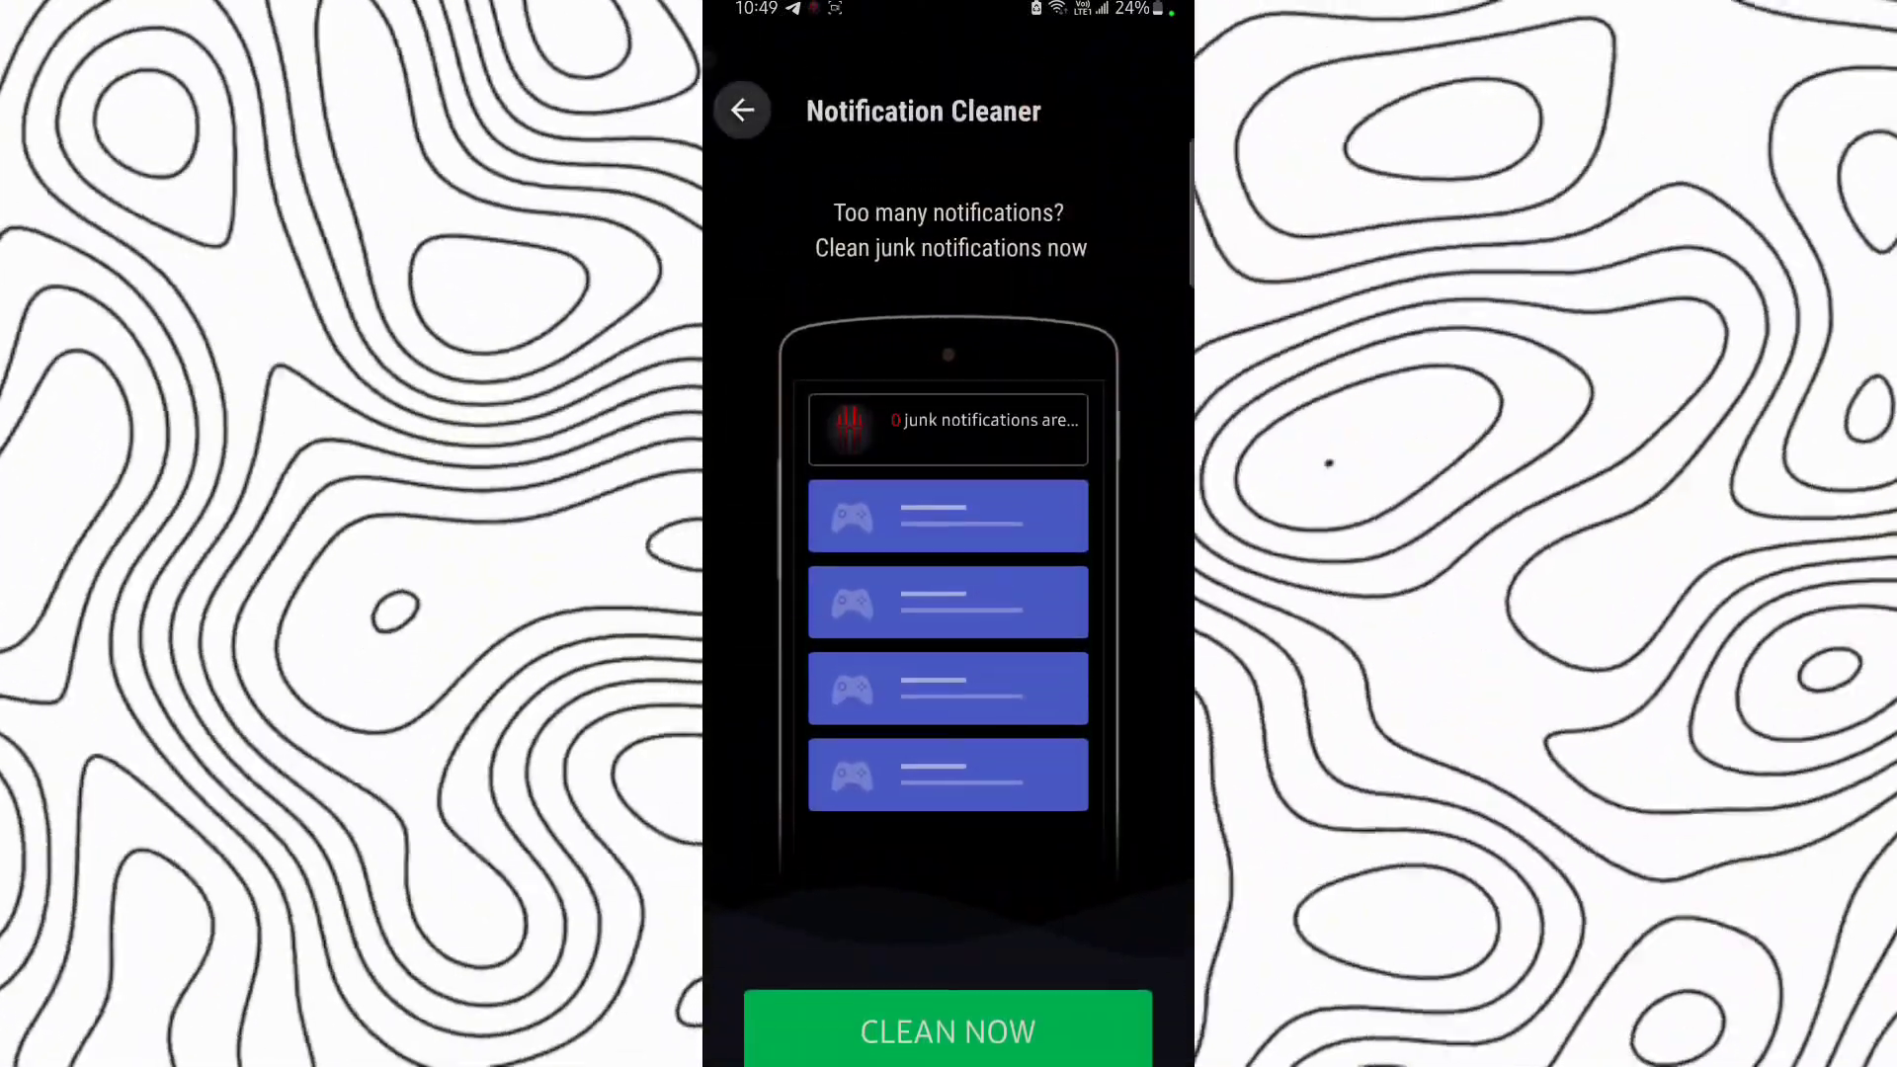
{"action": "left_click", "coordinate": [743, 62]}
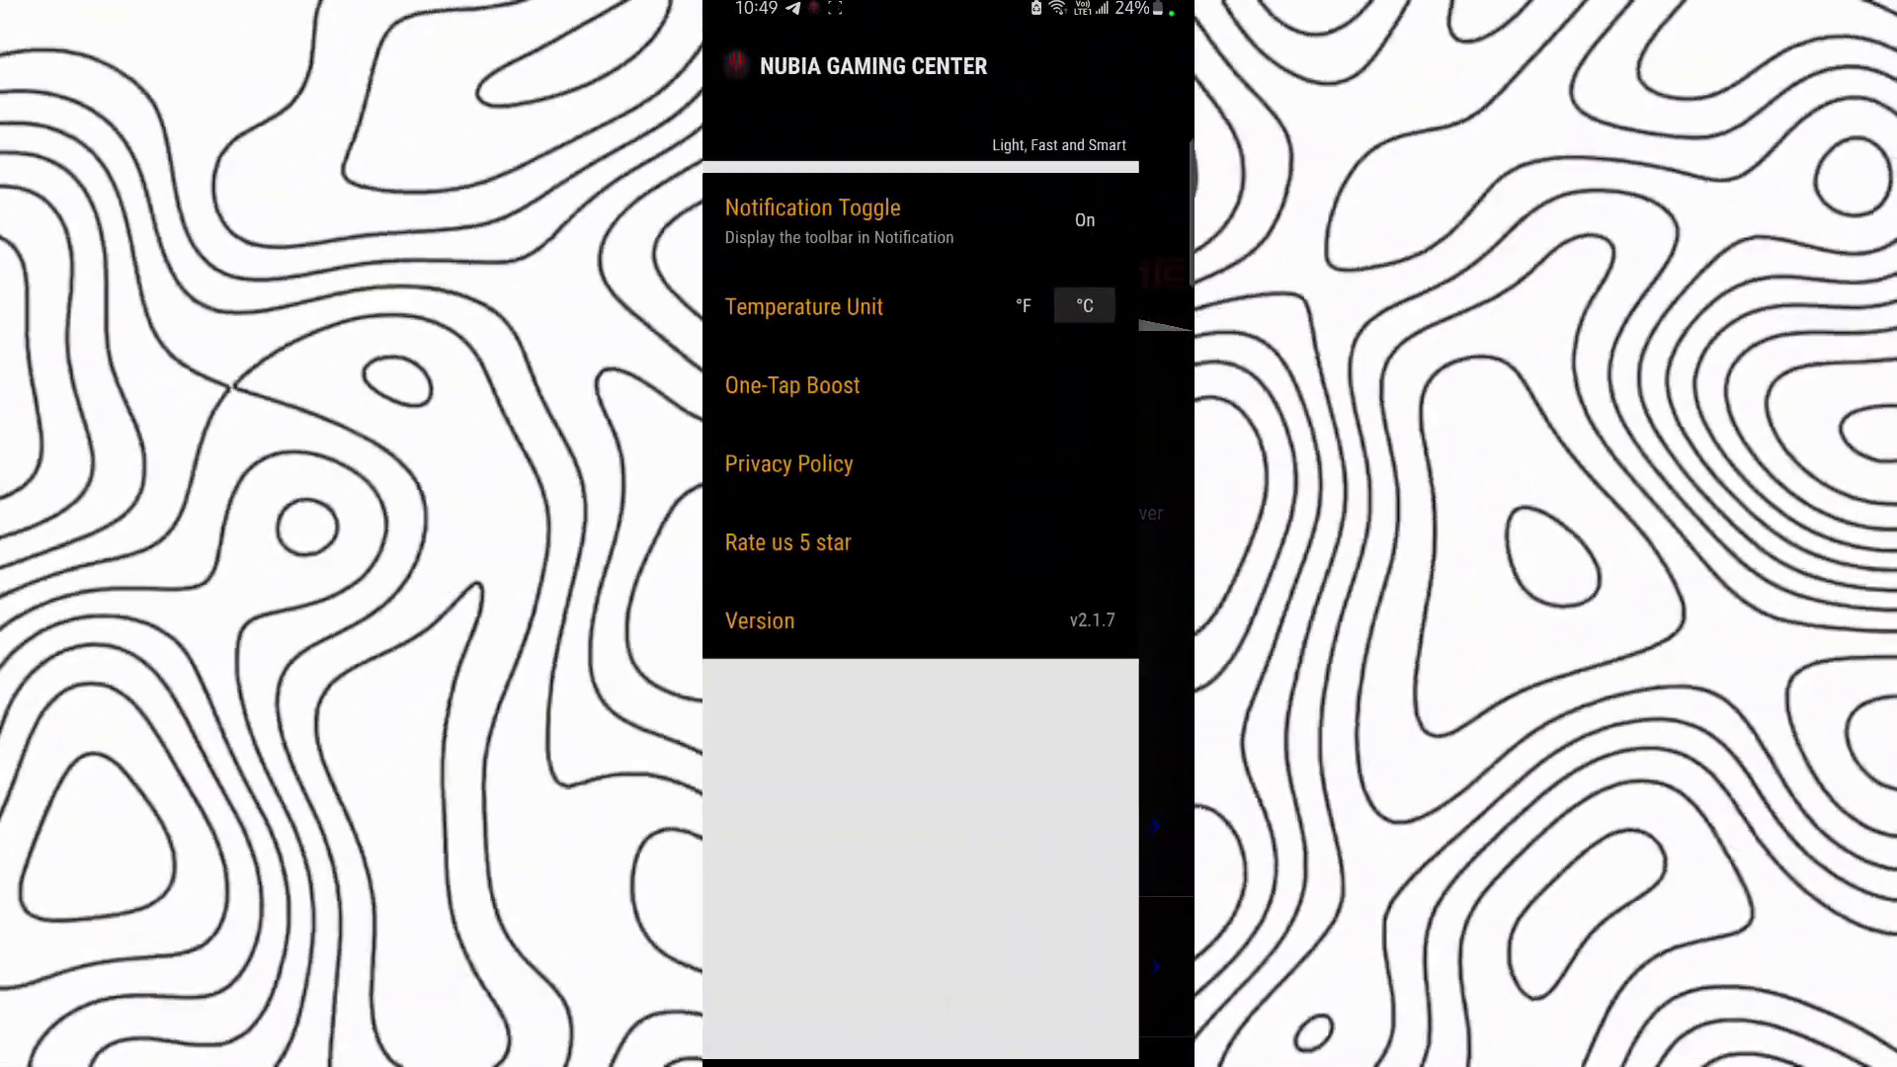
{"action": "left_click", "coordinate": [793, 385]}
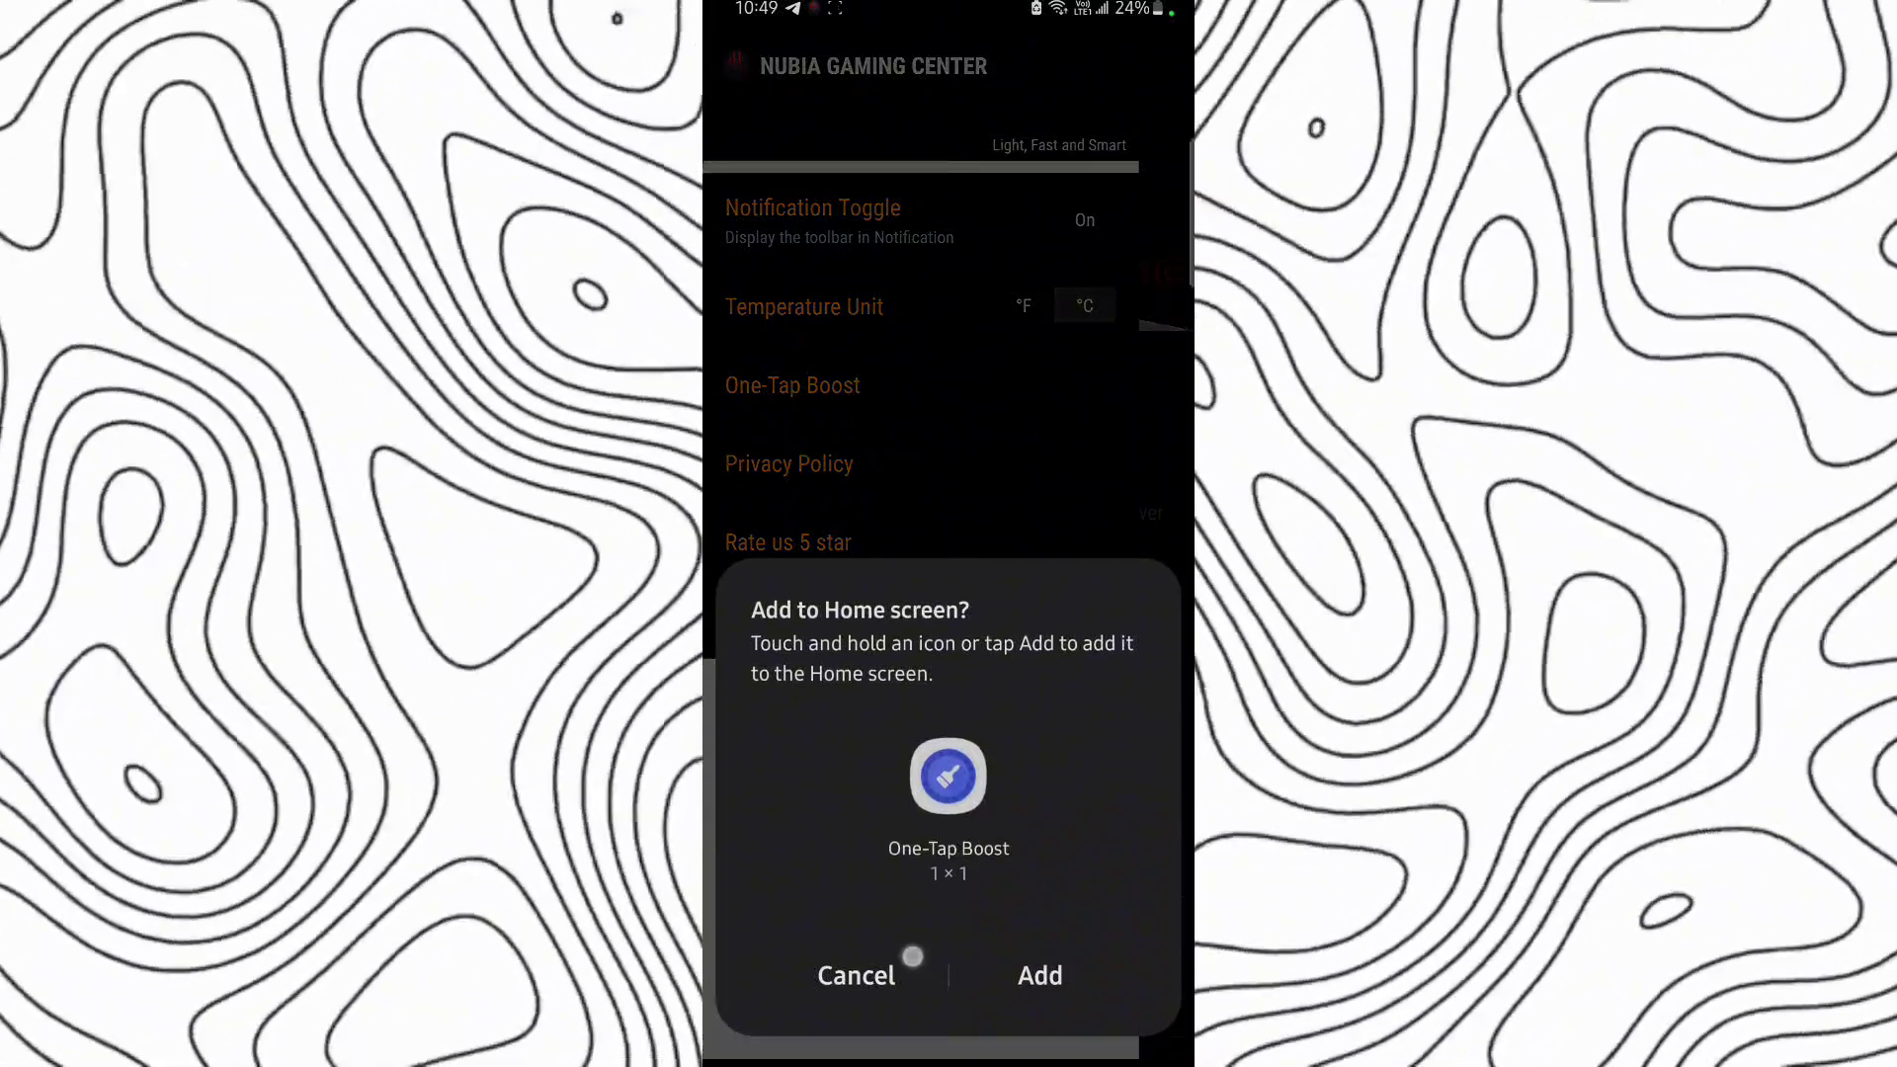
{"action": "left_click", "coordinate": [913, 958]}
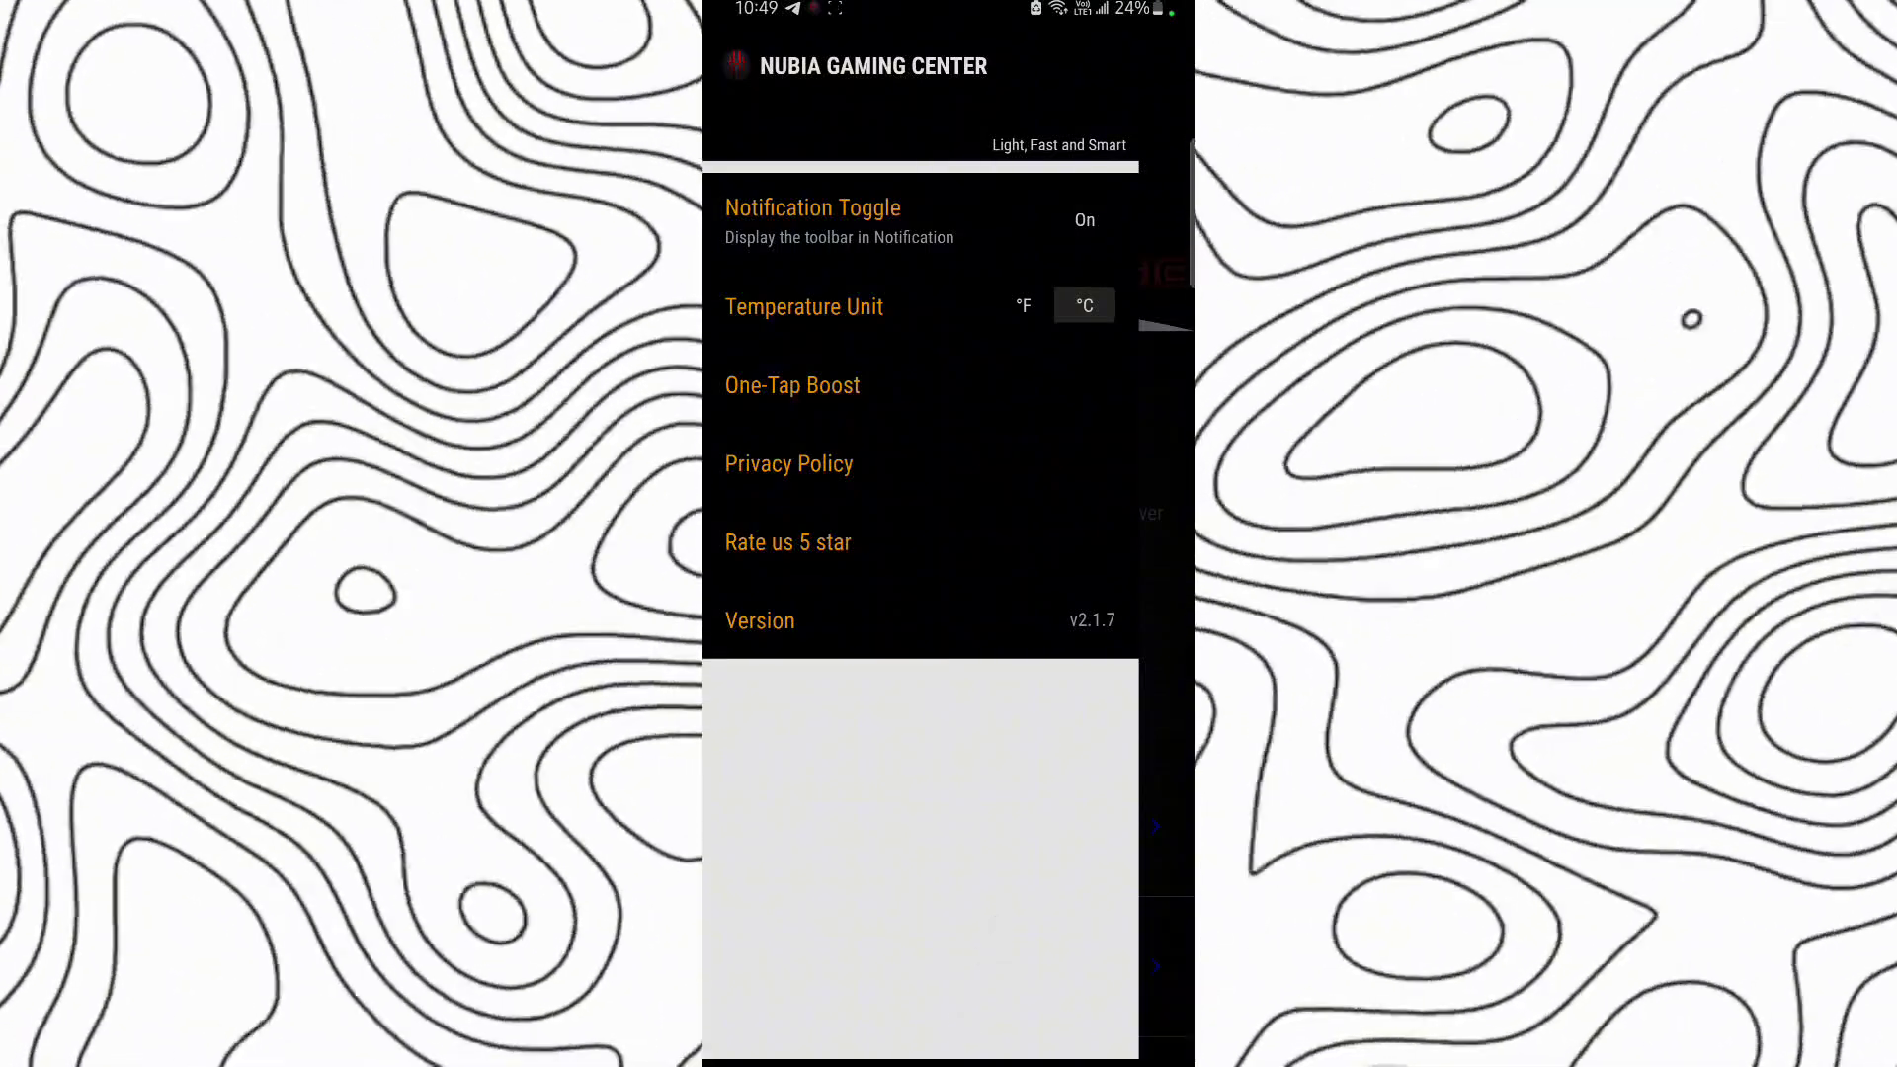
{"action": "key", "text": "Home"}
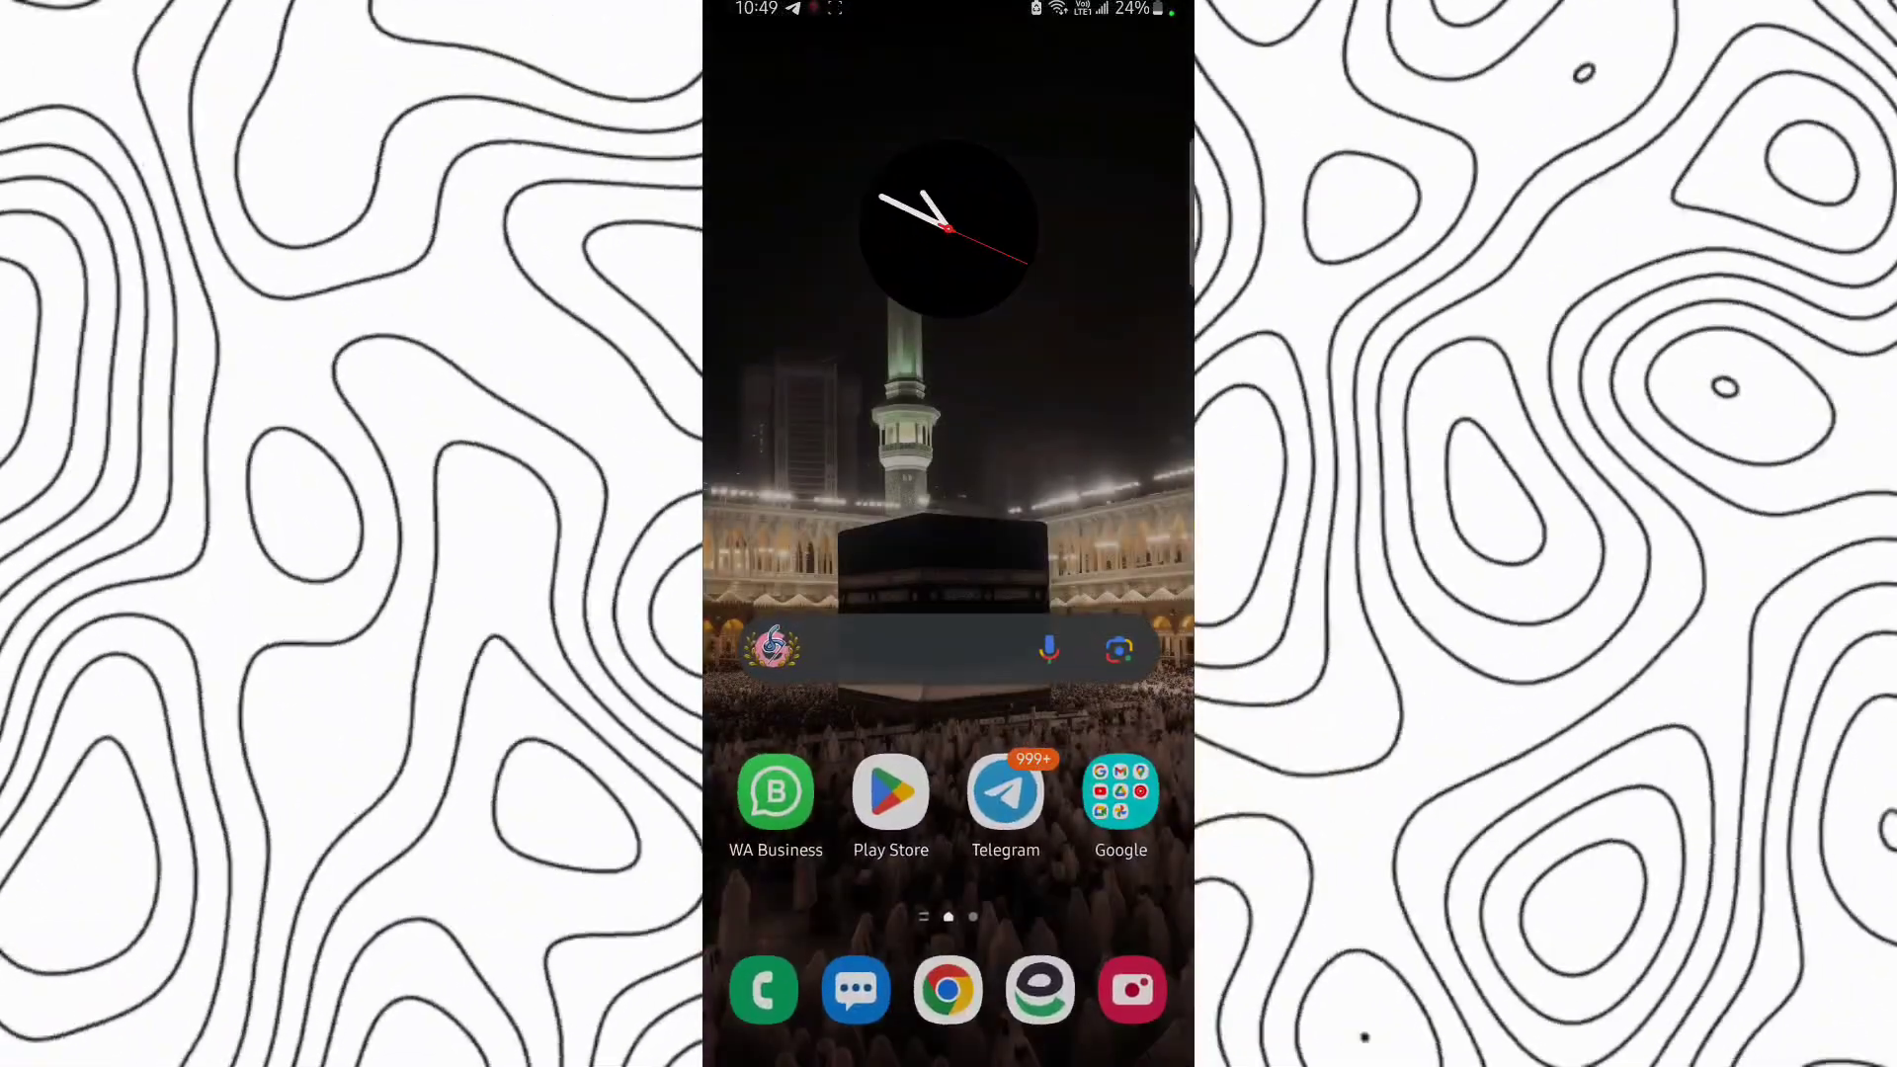